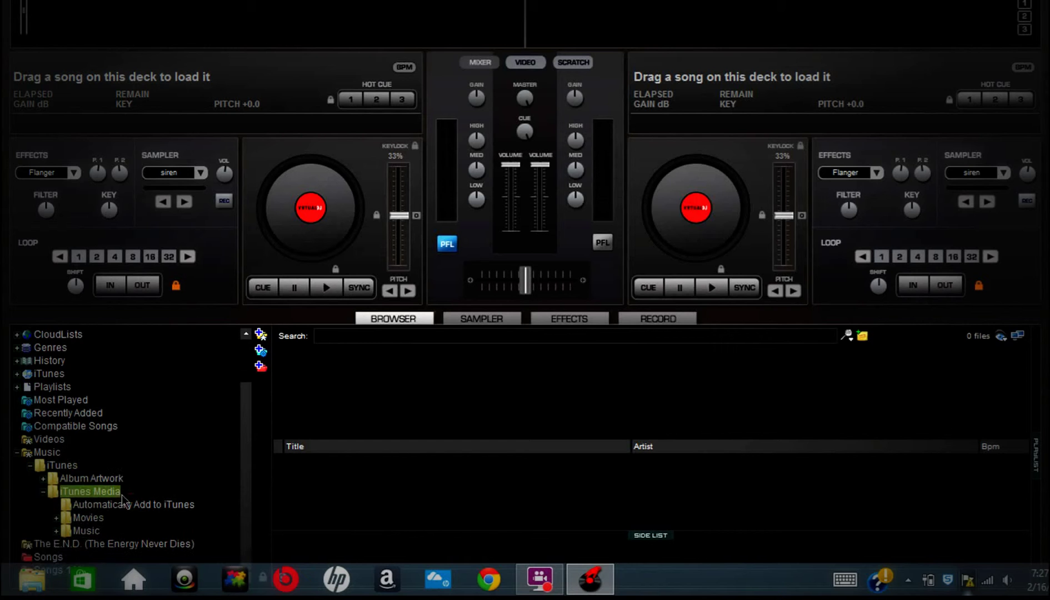
# Open the Graduation album folder inside Kanye West in the iTunes Media Music folder
pyautogui.doubleClick(88, 531)
pyautogui.scroll(-3, 111, 489)
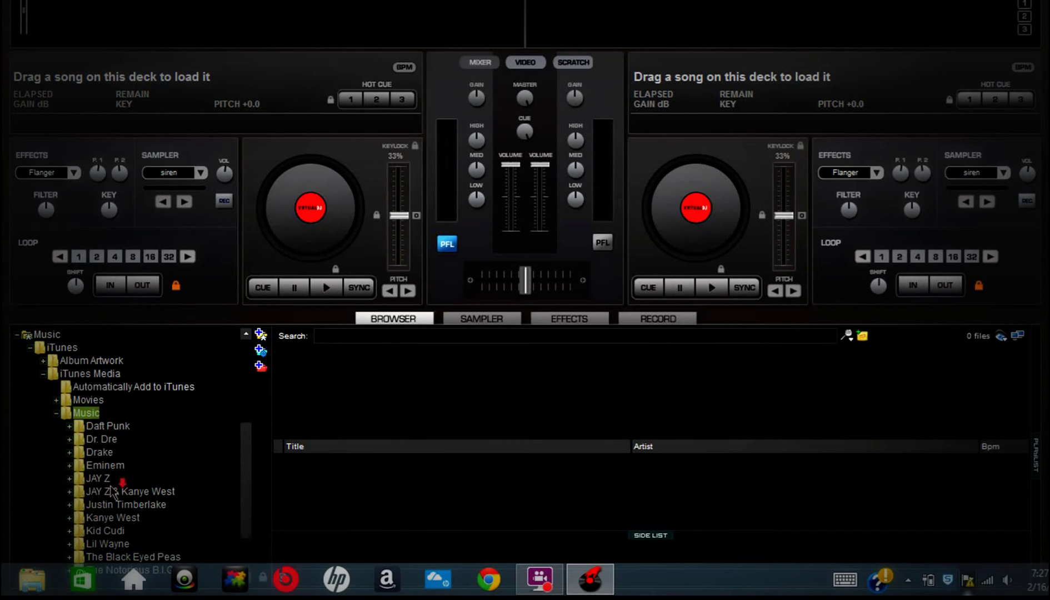
pyautogui.scroll(-1, 113, 463)
pyautogui.doubleClick(116, 482)
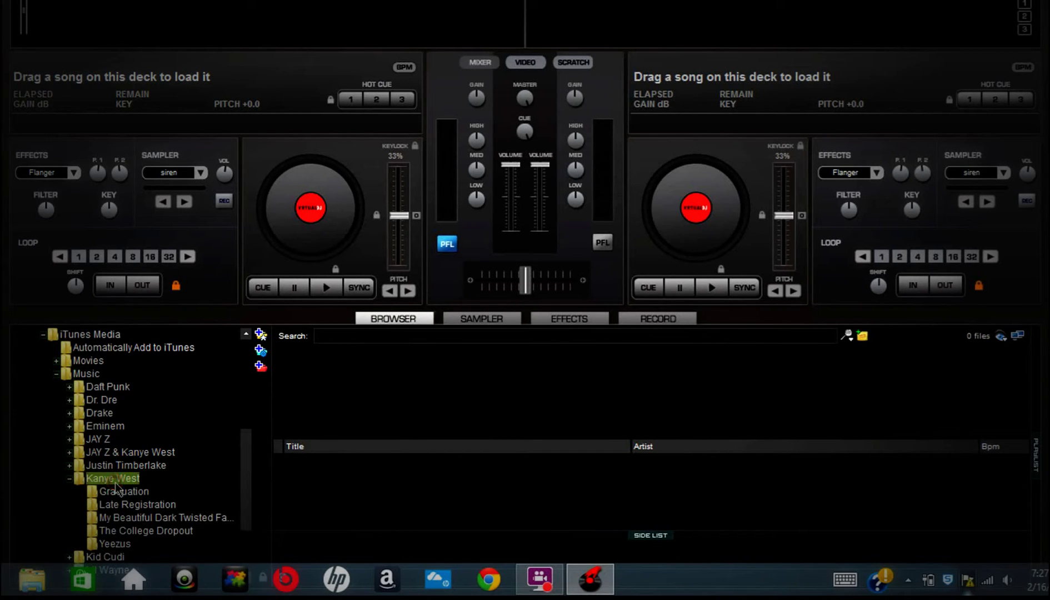
pyautogui.scroll(-1, 125, 506)
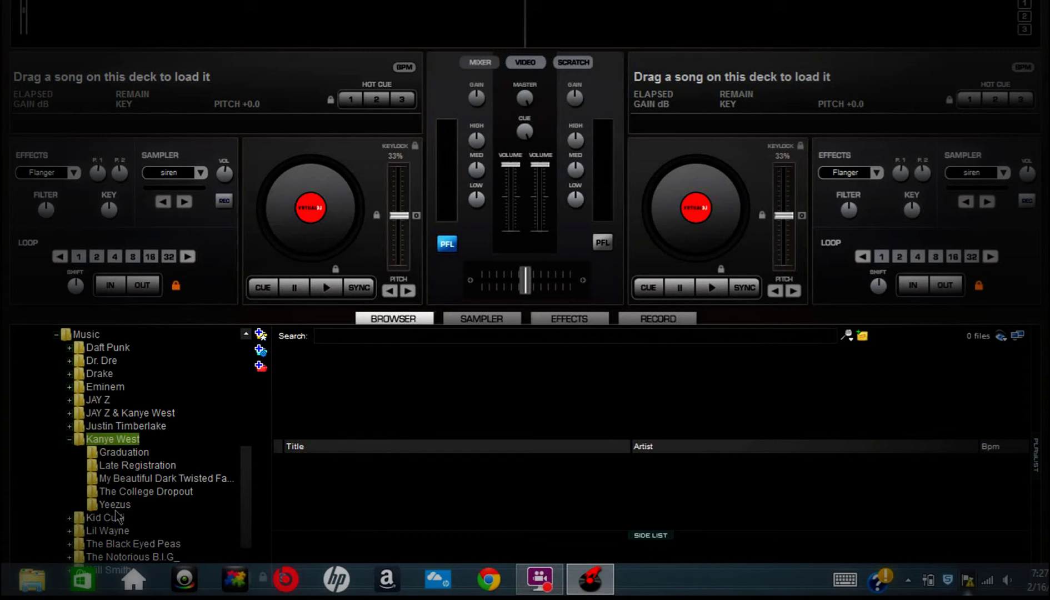
pyautogui.click(125, 453)
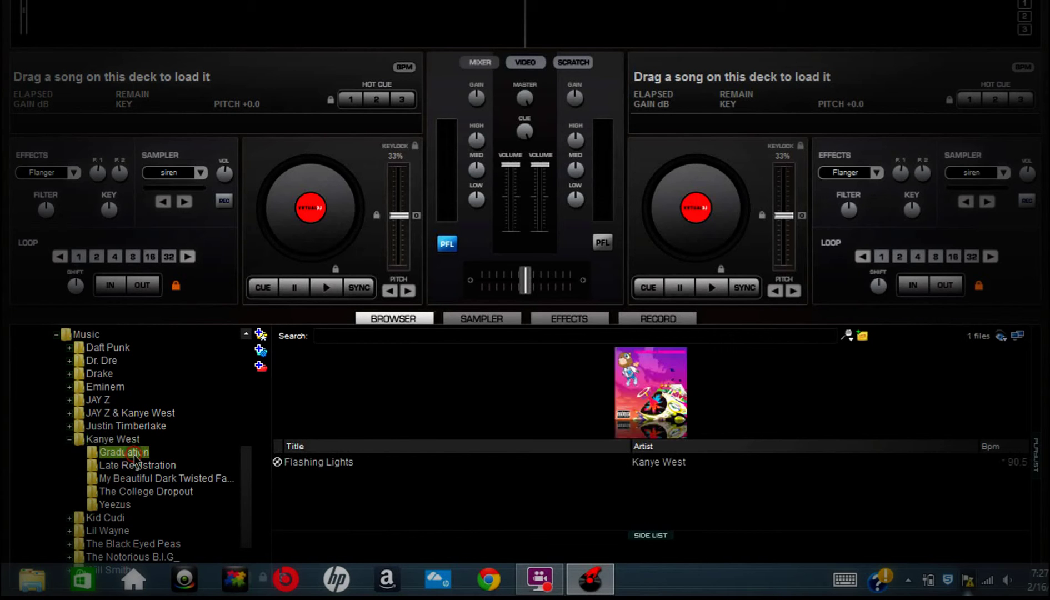
# Load Flashing Lights onto deck 1 and start playing it
pyautogui.click(292, 466)
pyautogui.moveTo(310, 210); pyautogui.dragTo(310, 209)
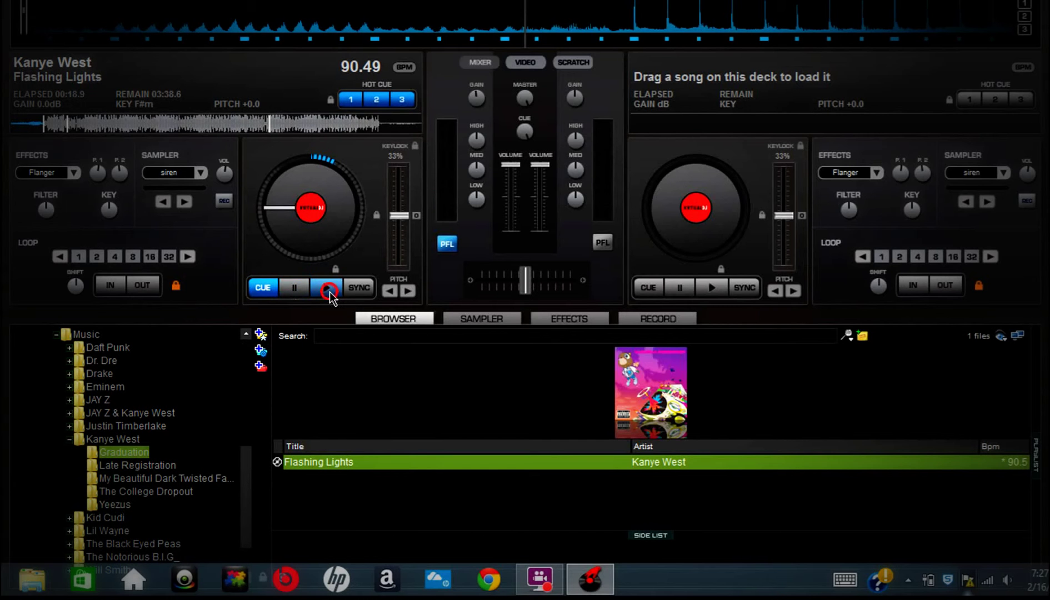
pyautogui.click(329, 293)
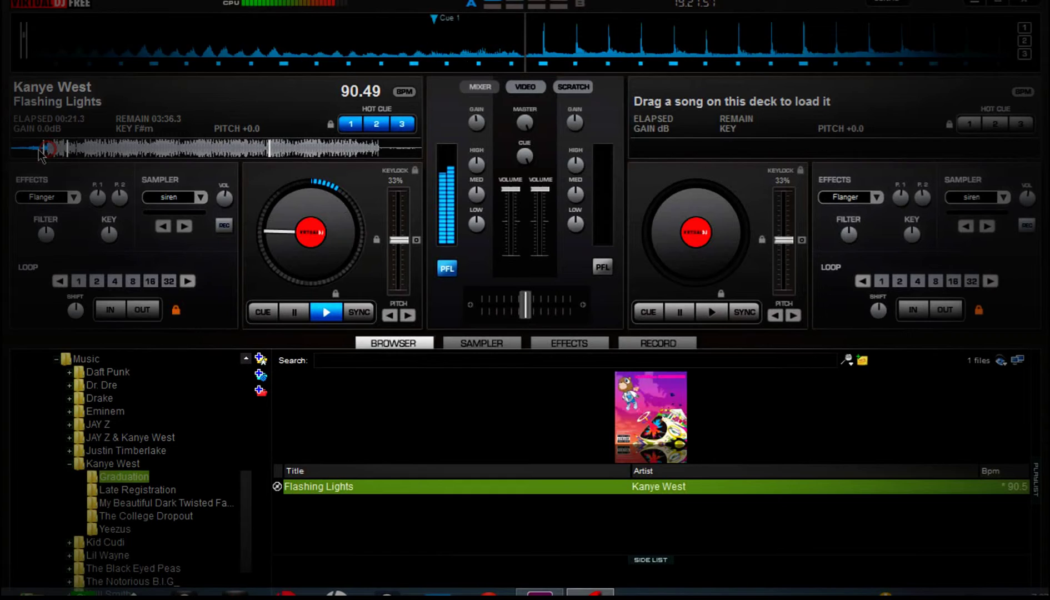
# Move deck 1's playback position back to the very beginning of Flashing Lights
pyautogui.click(17, 124)
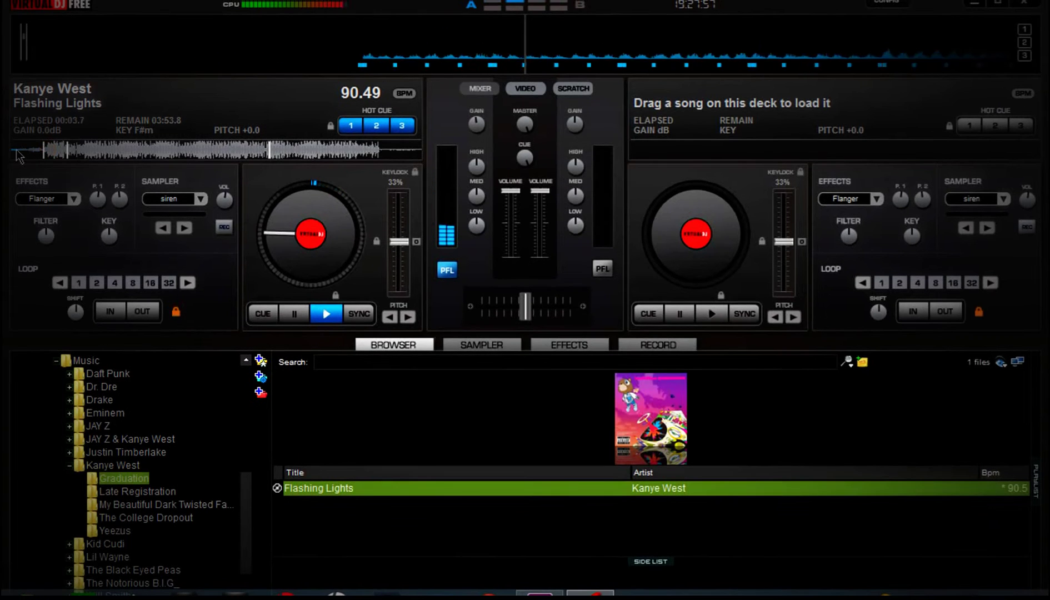
pyautogui.click(24, 149)
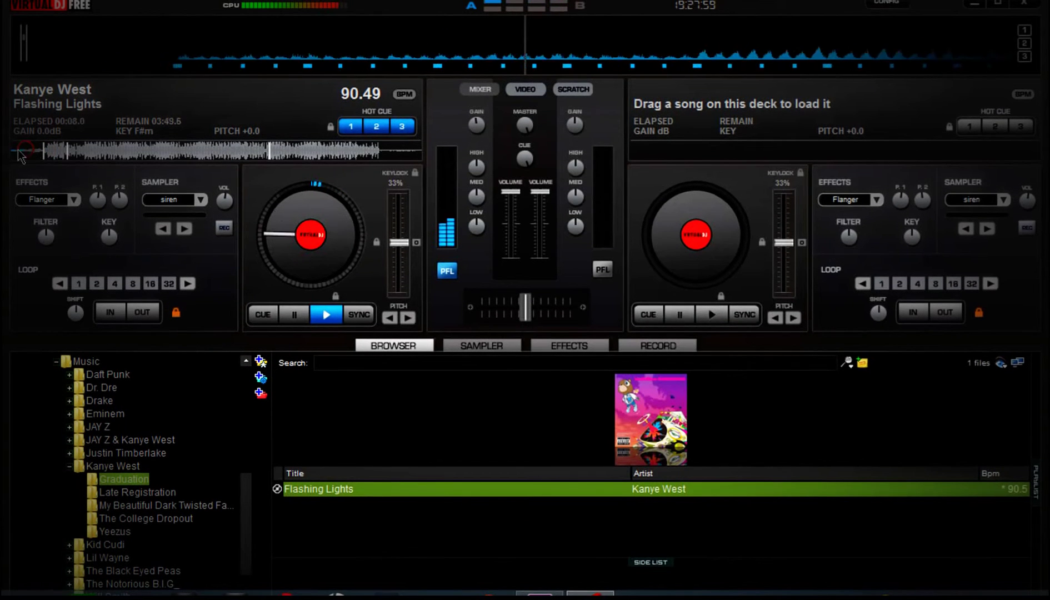
pyautogui.click(14, 150)
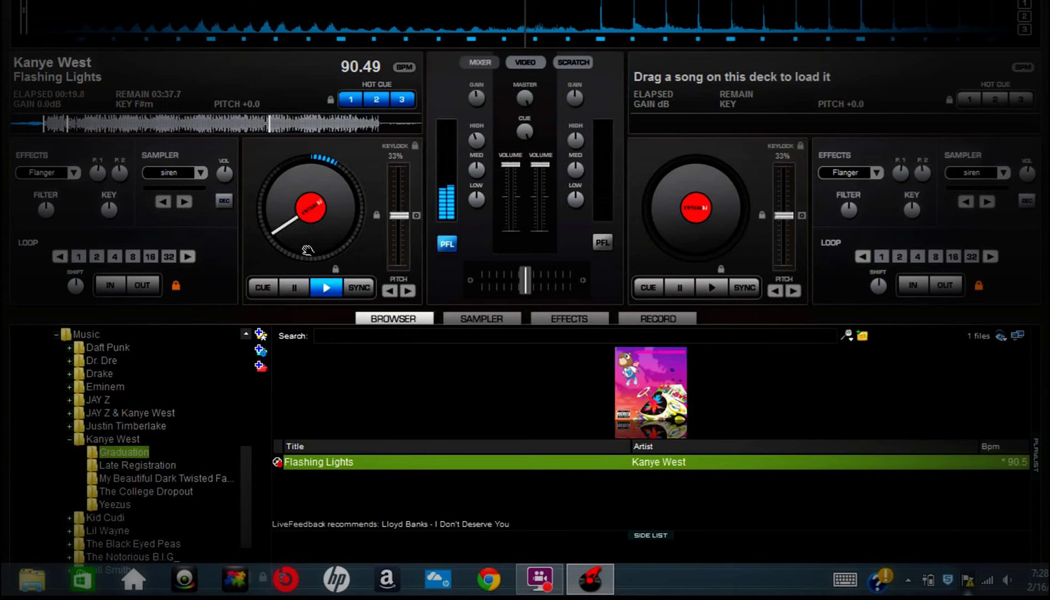
pyautogui.click(540, 579)
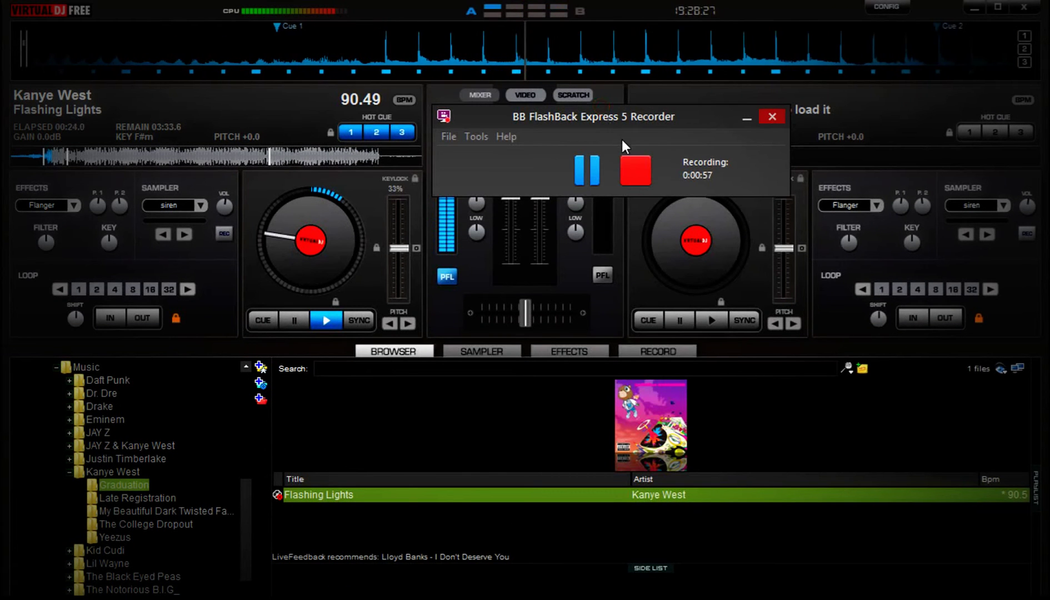
# Scratch Flashing Lights with deck 1's platter and jump ahead to just past Cue 2
pyautogui.moveTo(349, 226)
pyautogui.mouseDown()
pyautogui.moveTo(344, 262)
pyautogui.moveTo(356, 223)
pyautogui.moveTo(322, 196)
pyautogui.moveTo(278, 207)
pyautogui.moveTo(264, 245)
pyautogui.moveTo(361, 245)
pyautogui.mouseUp()
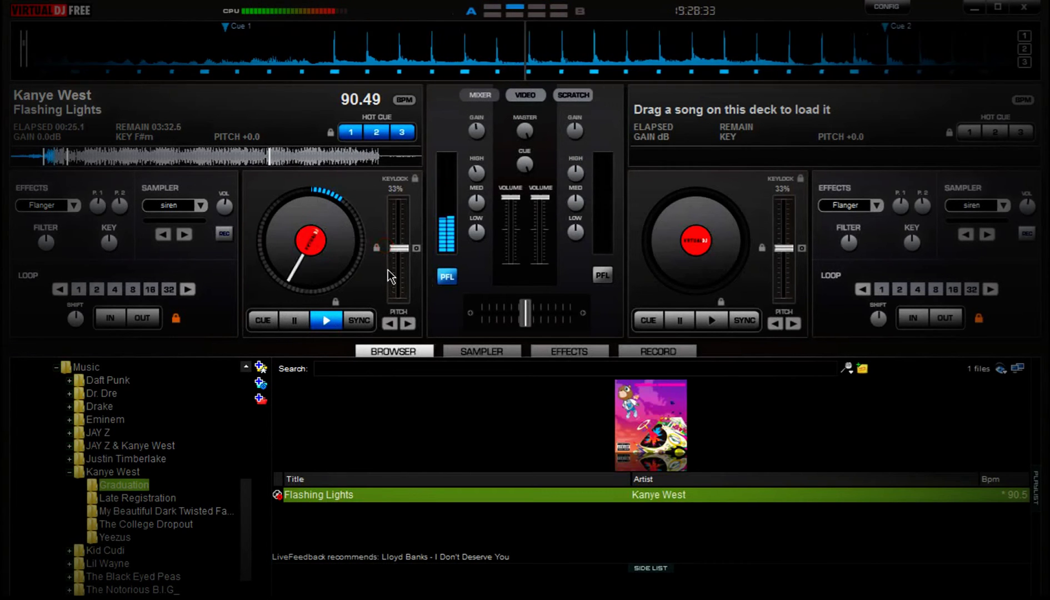
pyautogui.moveTo(305, 283)
pyautogui.mouseDown()
pyautogui.moveTo(356, 239)
pyautogui.moveTo(303, 289)
pyautogui.mouseUp()
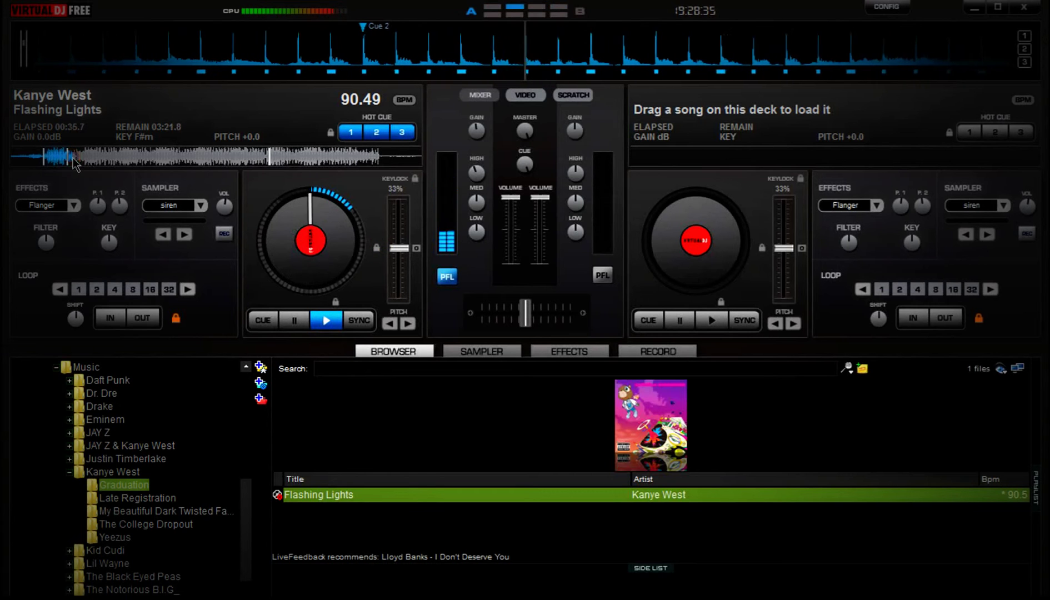
# Loop two beats of Flashing Lights on deck 1, release and re-engage the loop, and extend it to four beats
pyautogui.click(114, 288)
pyautogui.click(96, 289)
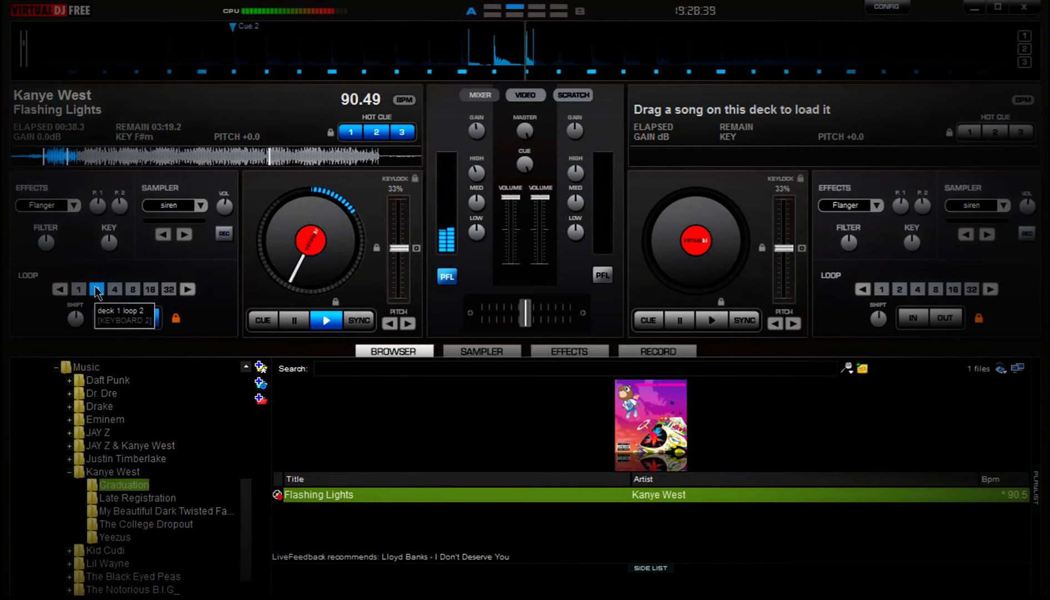
pyautogui.click(97, 289)
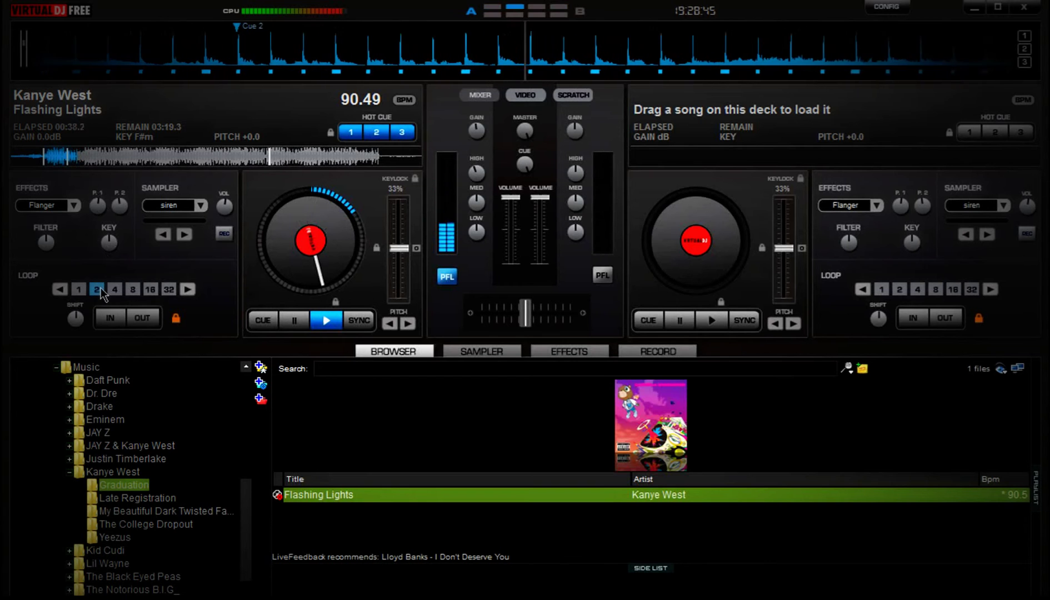
pyautogui.click(111, 318)
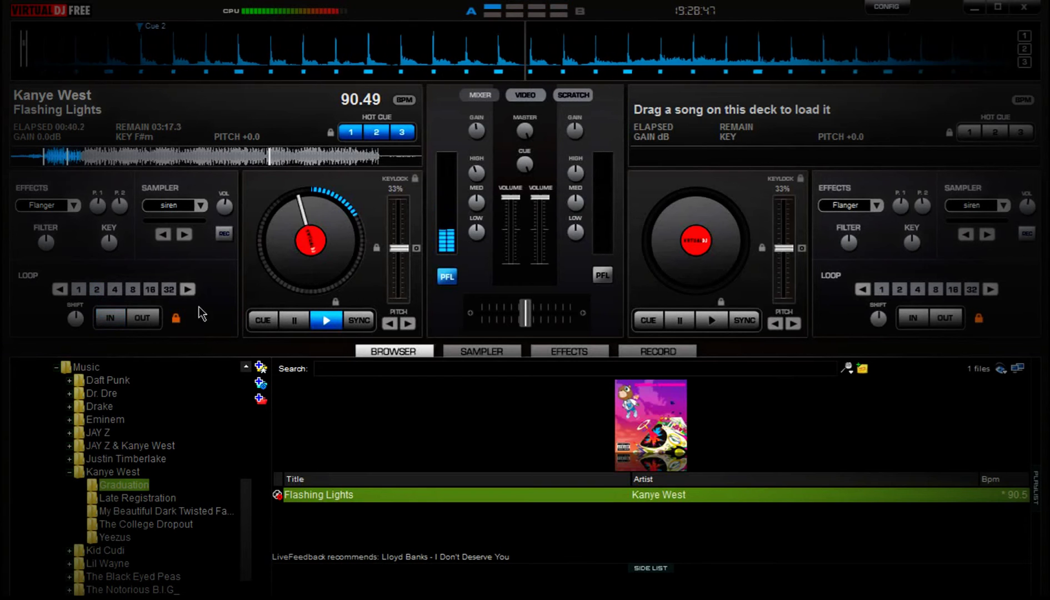
pyautogui.click(96, 289)
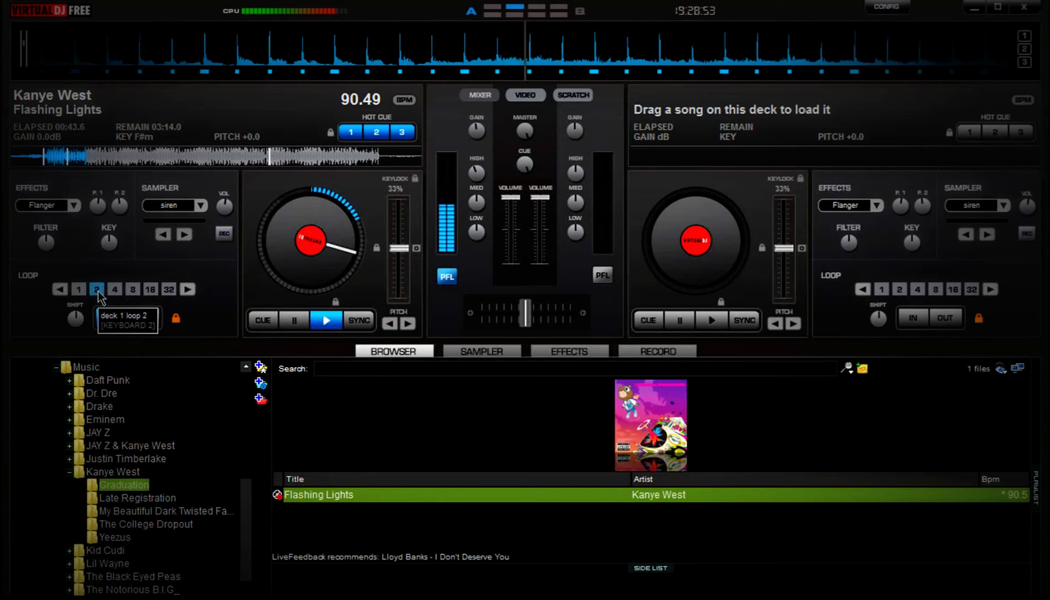
pyautogui.click(98, 291)
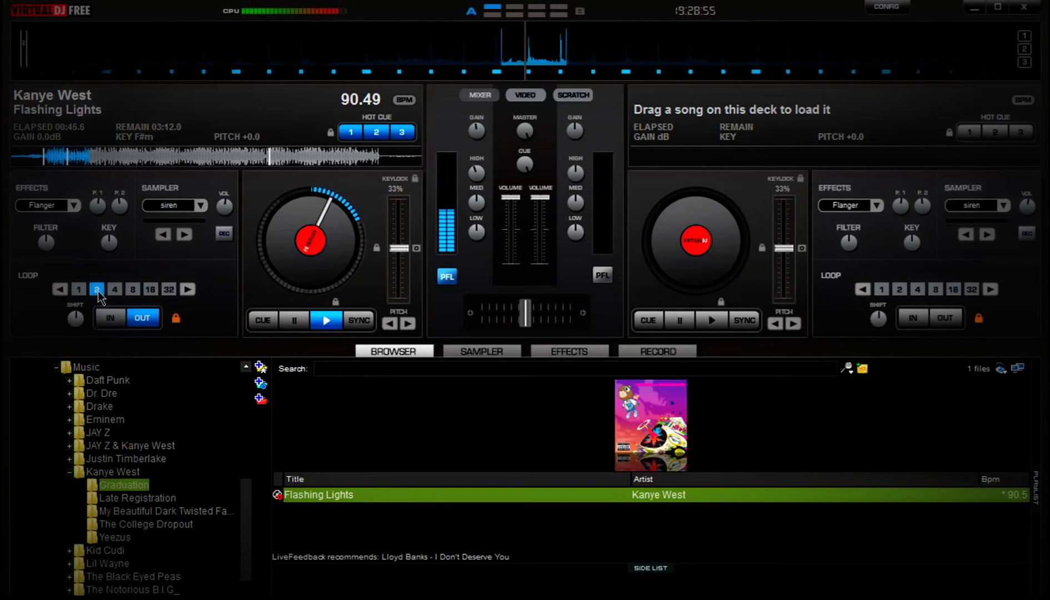
pyautogui.click(119, 290)
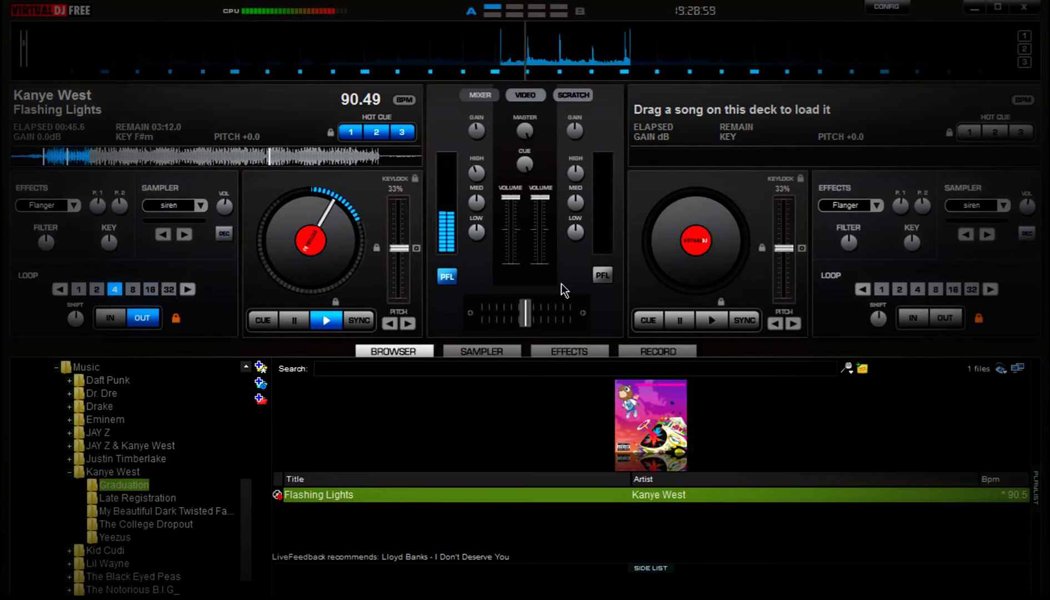
# Choose the siren sample from deck 1's sampler list
pyautogui.click(200, 206)
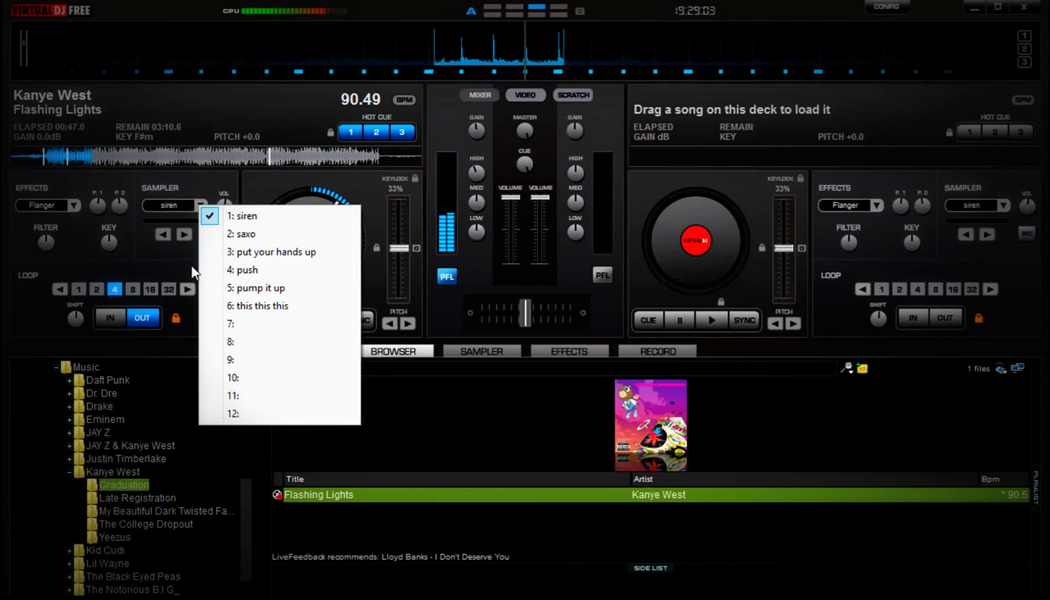
pyautogui.click(208, 217)
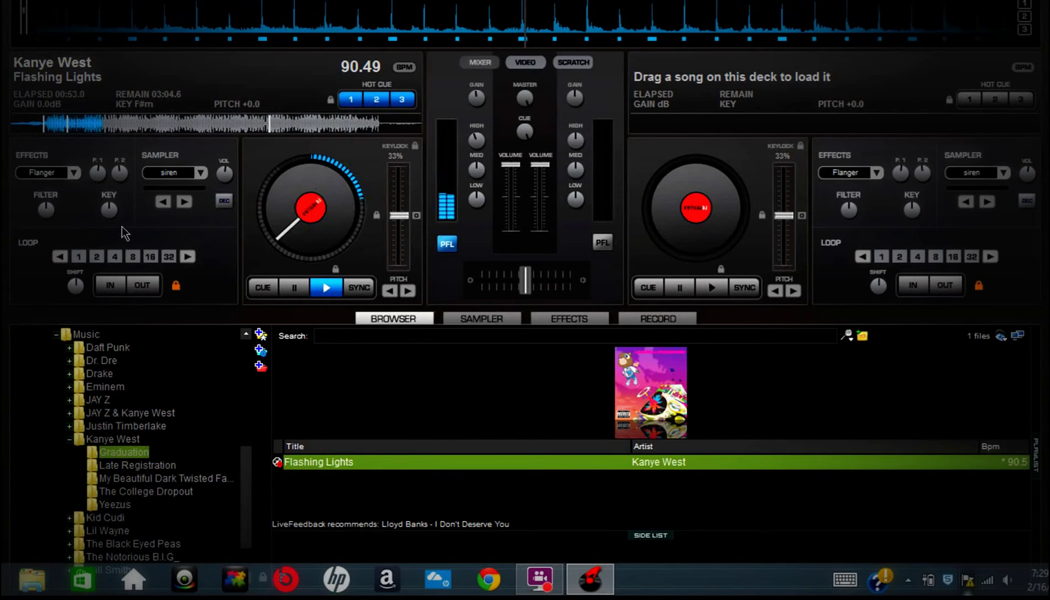
# Load Pursuit of Happiness (Nightmare) from the Kid Cudi album folder onto deck 2 and play it
pyautogui.scroll(-3, 127, 492)
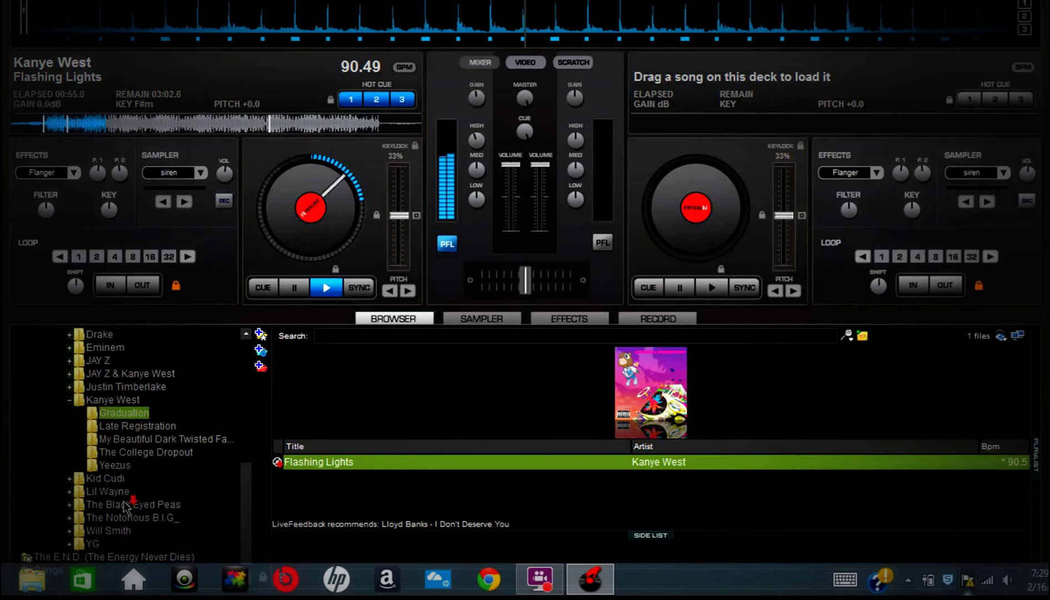
pyautogui.click(133, 491)
pyautogui.moveTo(348, 467); pyautogui.dragTo(682, 217)
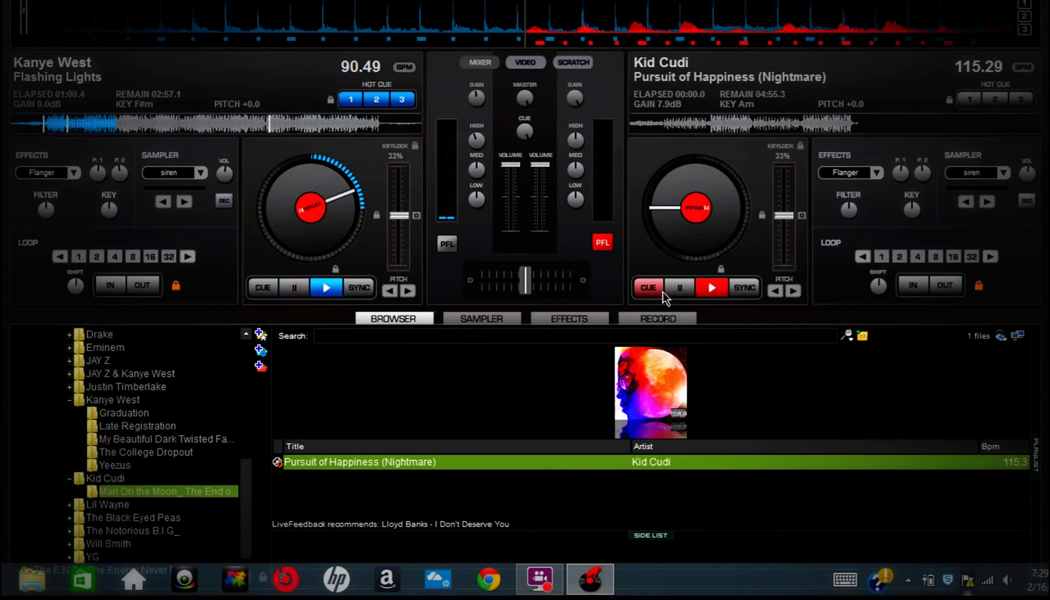
pyautogui.click(712, 287)
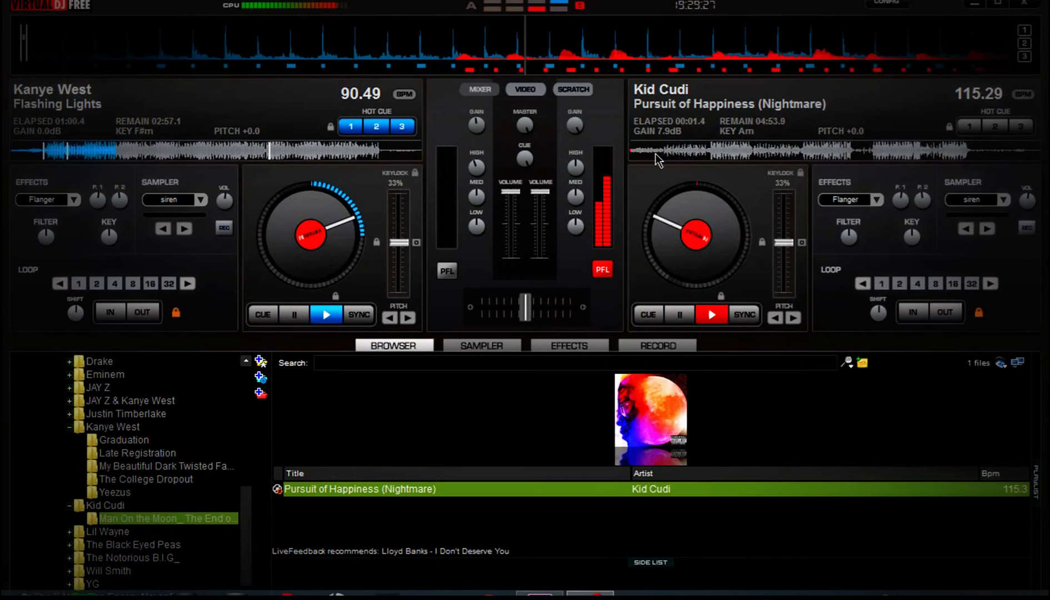
# Skip ahead in Pursuit of Happiness on deck 2 to just before the waveform's first loud section
pyautogui.click(661, 151)
pyautogui.click(694, 150)
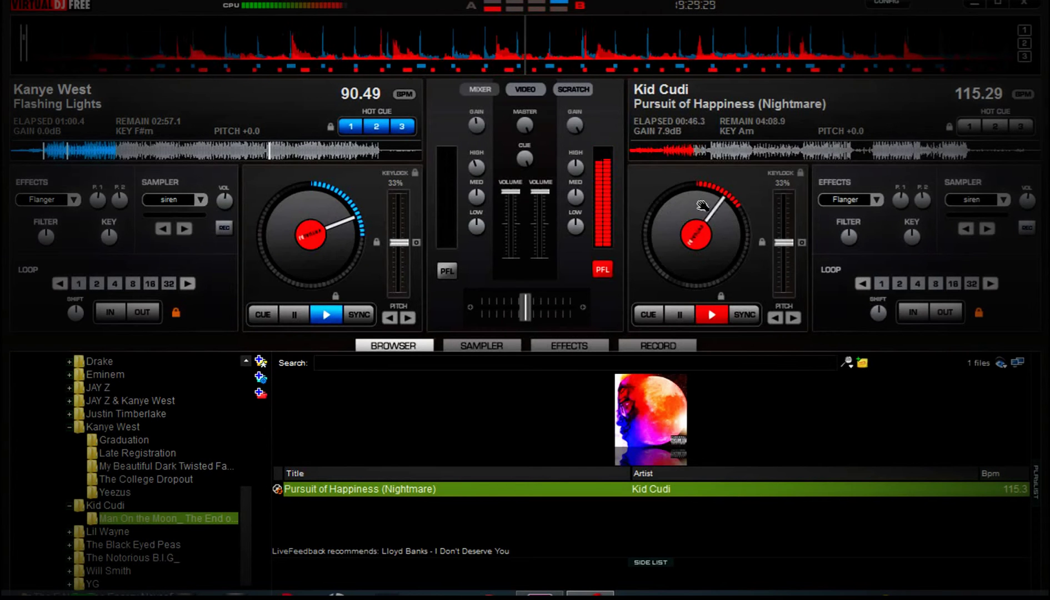
pyautogui.click(682, 150)
# Choose the siren sample from deck 2's sampler list
pyautogui.click(1004, 203)
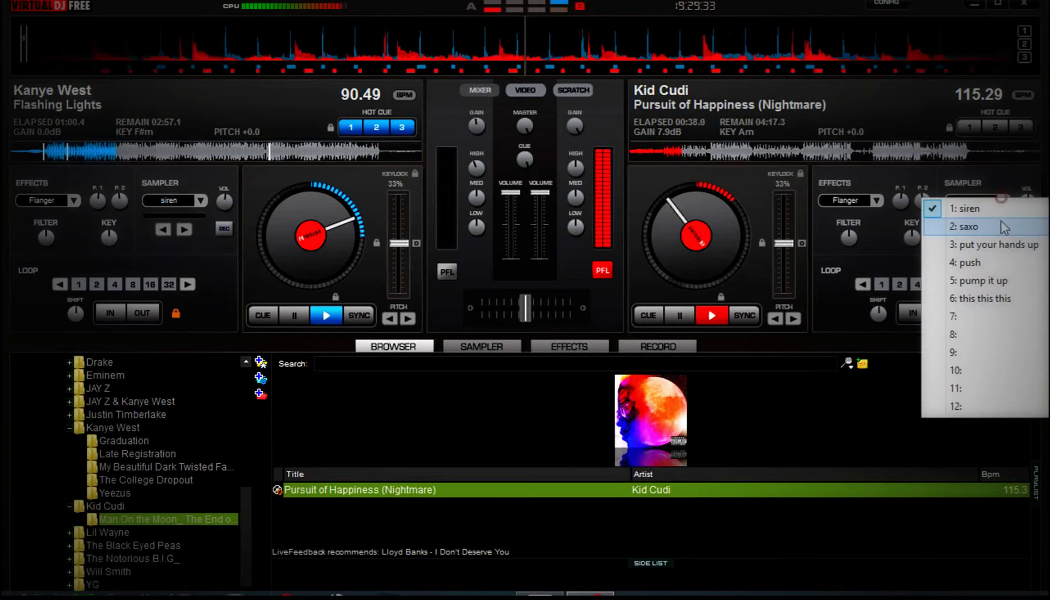
pyautogui.click(1002, 210)
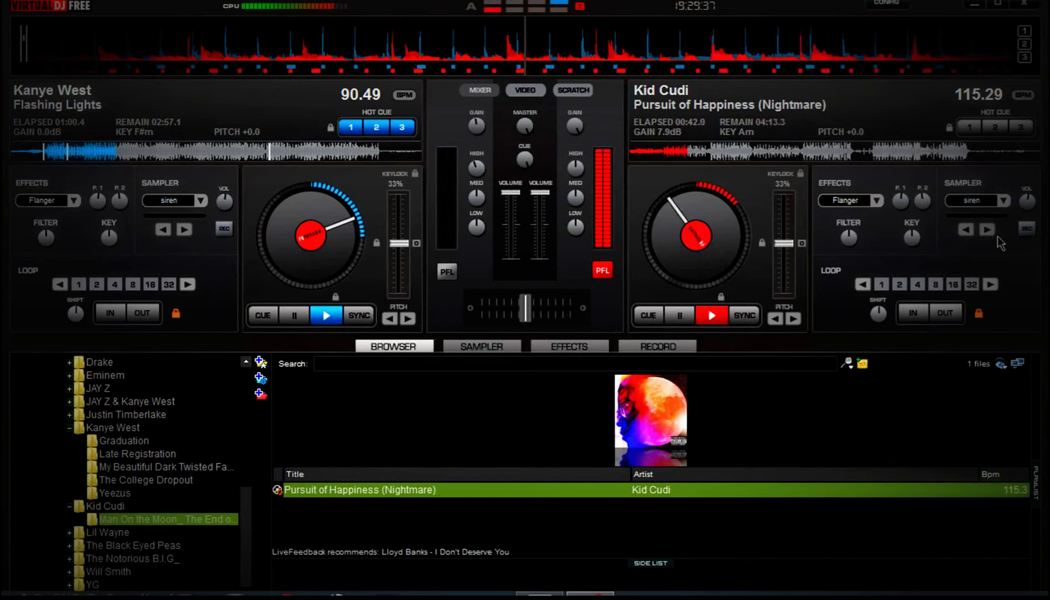
# Loop two beats of Pursuit of Happiness on deck 2, record them as Sample 1 and play that sample
pyautogui.click(900, 285)
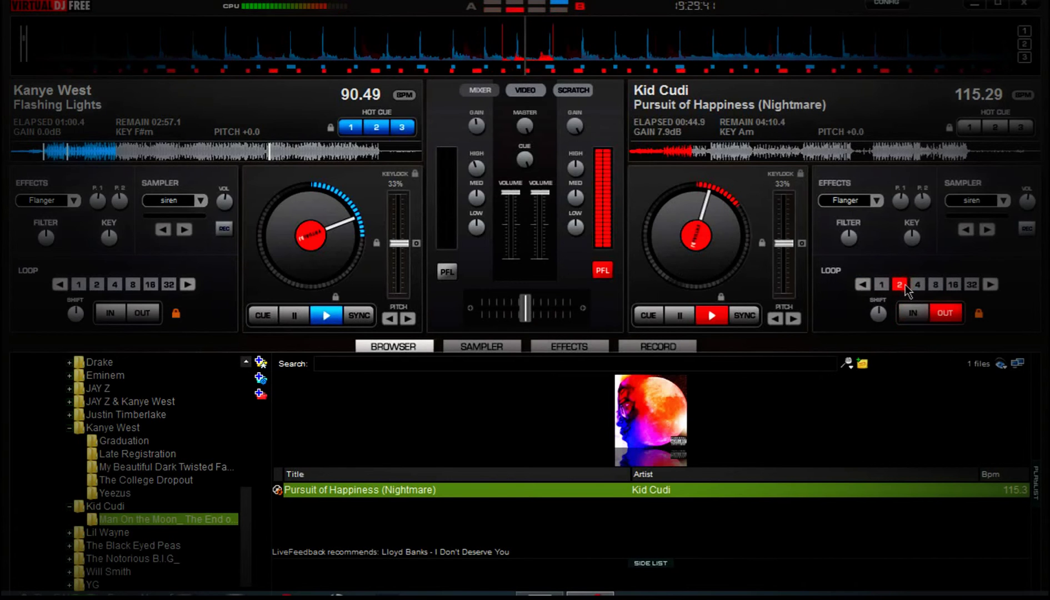
pyautogui.click(1025, 228)
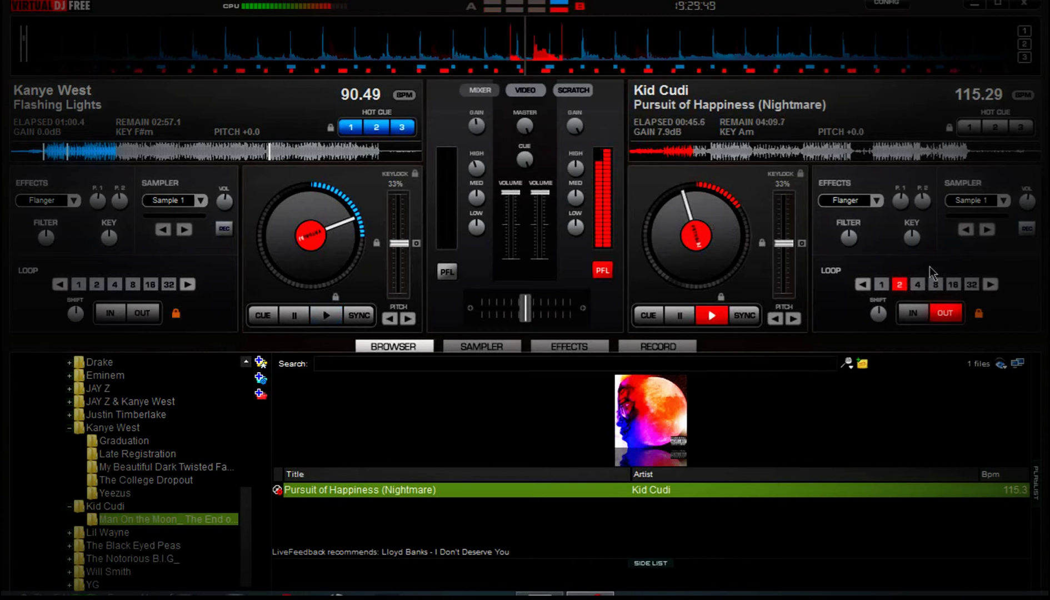
pyautogui.click(987, 228)
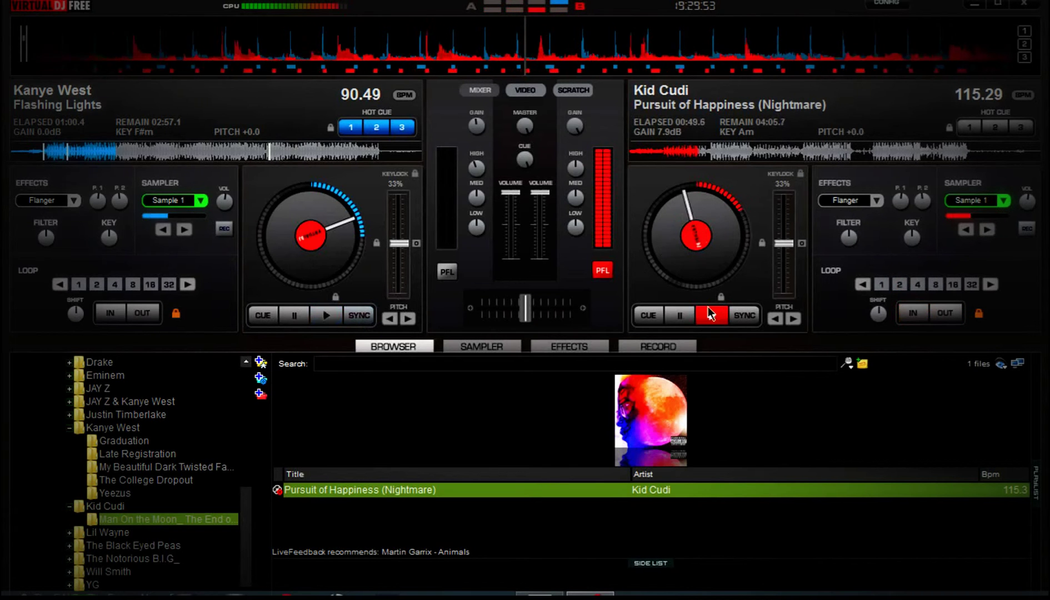
# Pause deck 2 while the recorded sample keeps playing, and play deck 1 over it briefly before pausing it
pyautogui.click(680, 313)
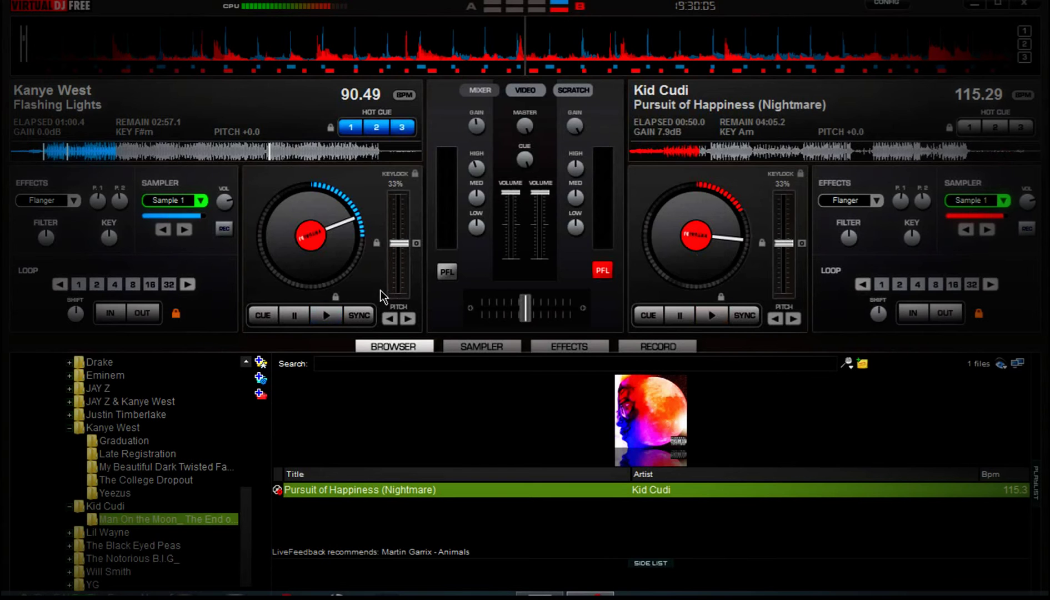
pyautogui.click(333, 316)
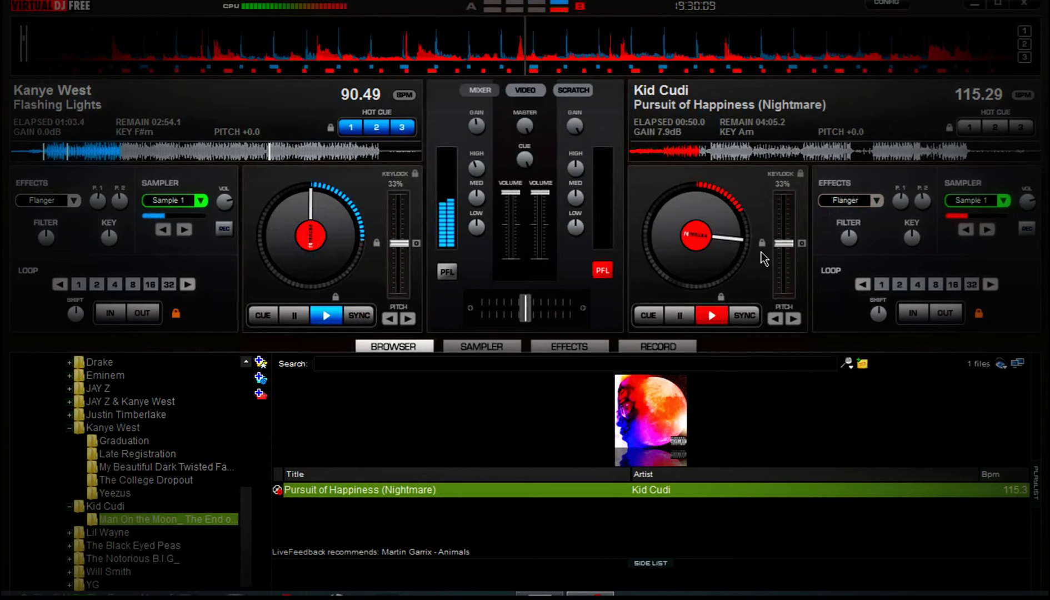
pyautogui.click(294, 315)
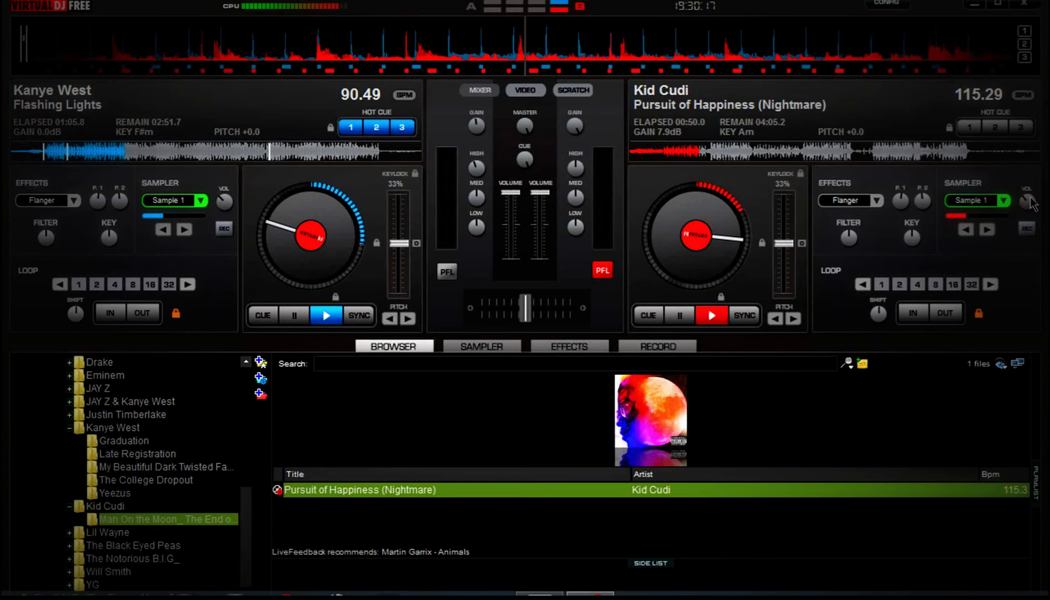
# Lower deck 2's pitch to -3.5 to slow Pursuit of Happiness to 111.30 BPM
pyautogui.moveTo(784, 243); pyautogui.dragTo(813, 240)
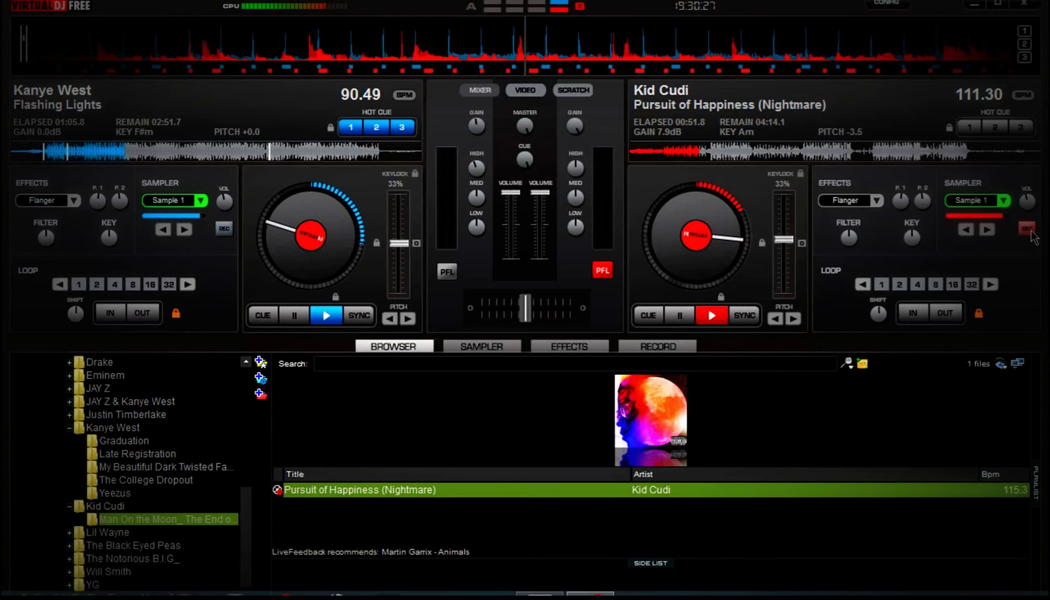
# Stop the recorded sample and select Sample 1 from deck 2's sampler list
pyautogui.click(992, 200)
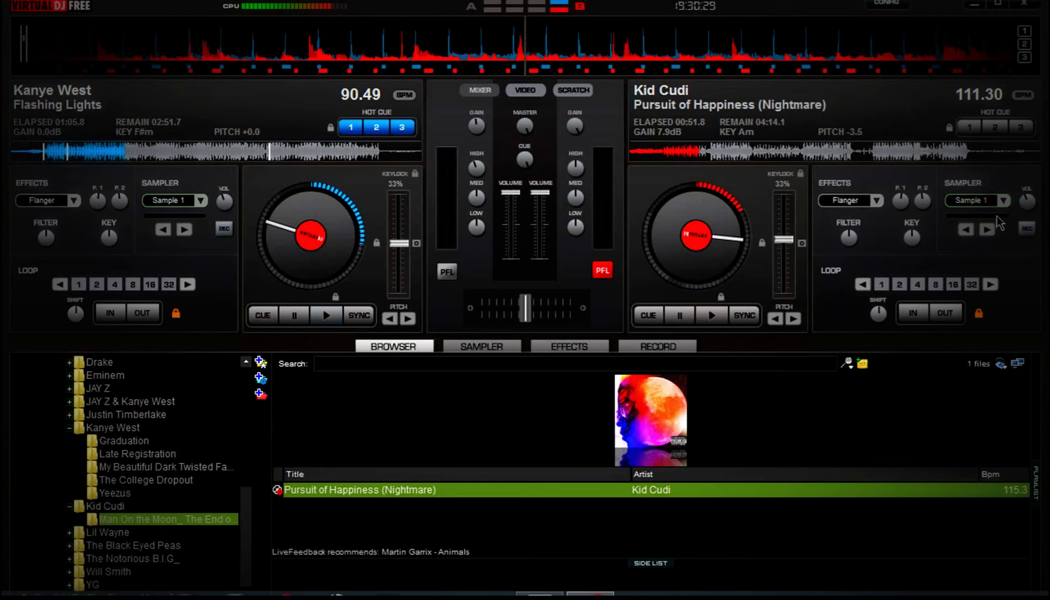
pyautogui.click(1005, 201)
pyautogui.click(1006, 216)
# Move Pursuit of Happiness on deck 2 slightly back from its paused position and resume playback
pyautogui.click(699, 156)
pyautogui.click(707, 314)
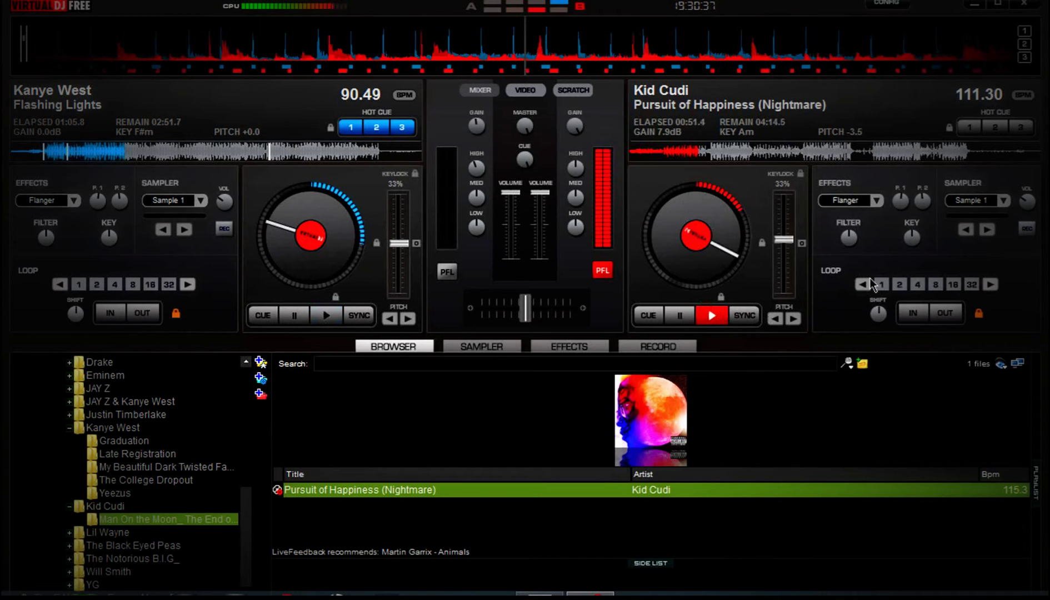
# Raise deck 2's pitch to -1.1 and seek Pursuit of Happiness back to about 0:42
pyautogui.click(697, 158)
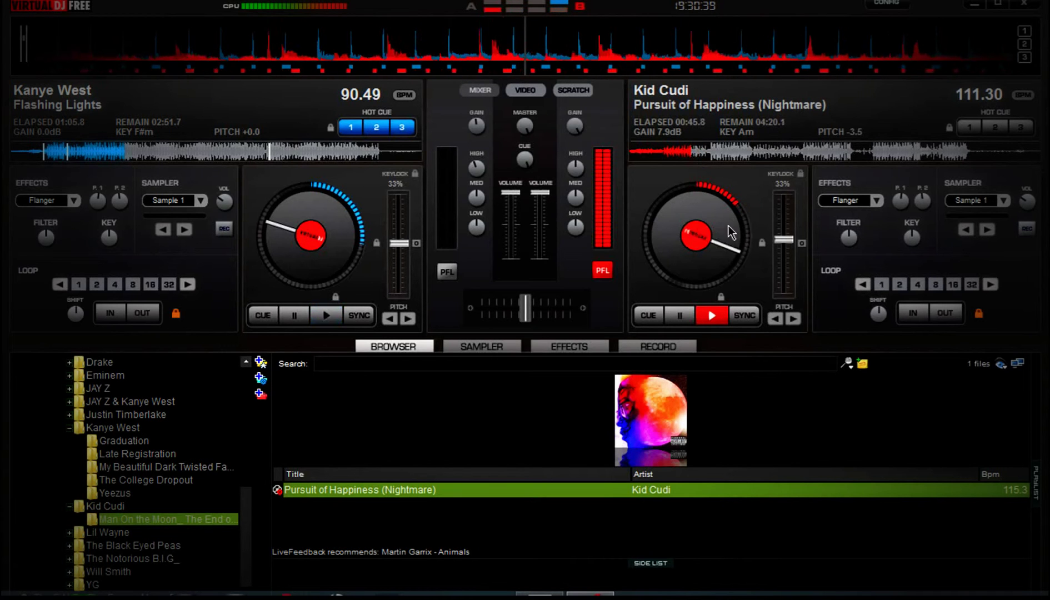
pyautogui.moveTo(794, 244); pyautogui.dragTo(792, 243)
pyautogui.click(688, 161)
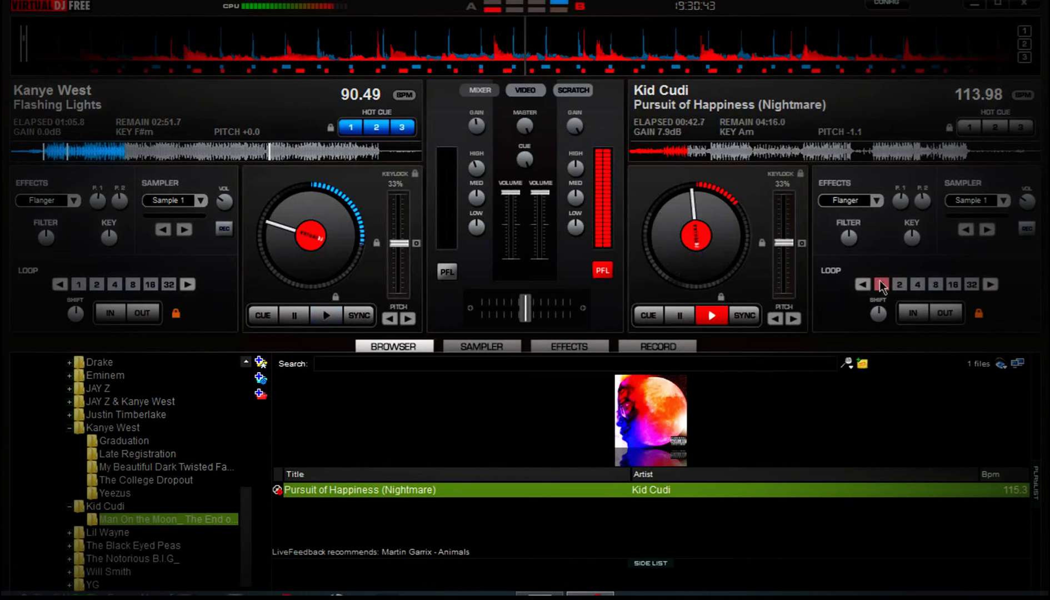
# Loop 2 beats of Pursuit of Happiness on deck 2, record the loop with the sampler, and pause the deck
pyautogui.click(900, 285)
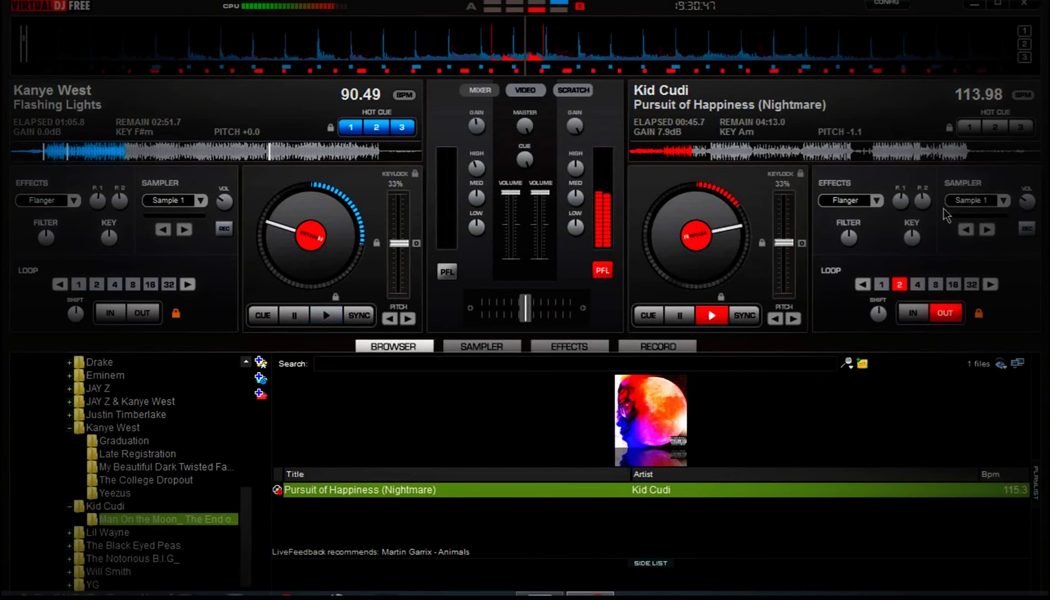
pyautogui.click(1028, 230)
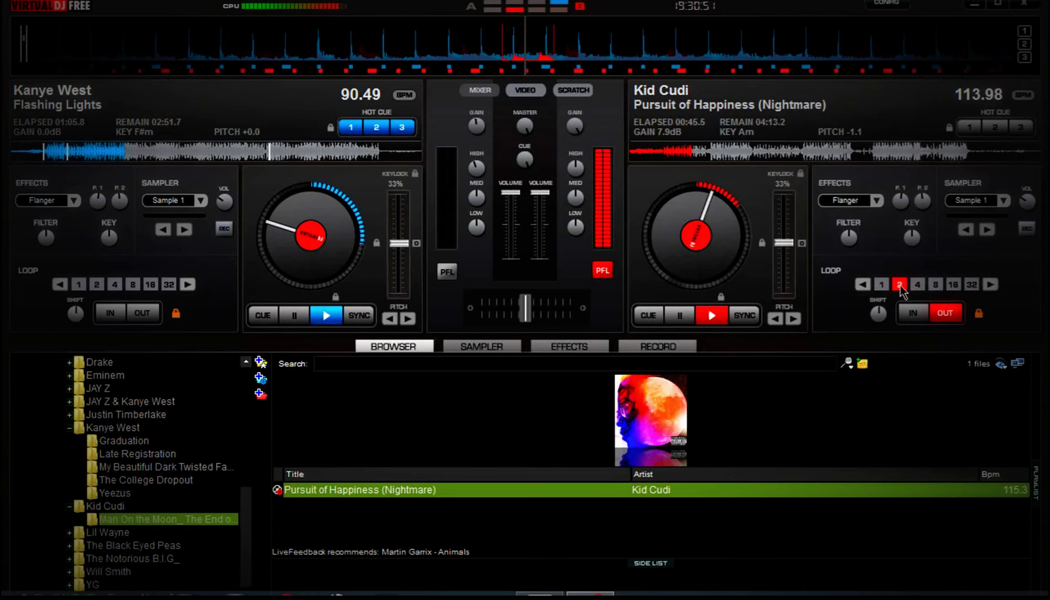
pyautogui.click(680, 314)
# Select Sample 1 in deck 2's sampler and start playing it
pyautogui.click(1004, 200)
pyautogui.click(1023, 215)
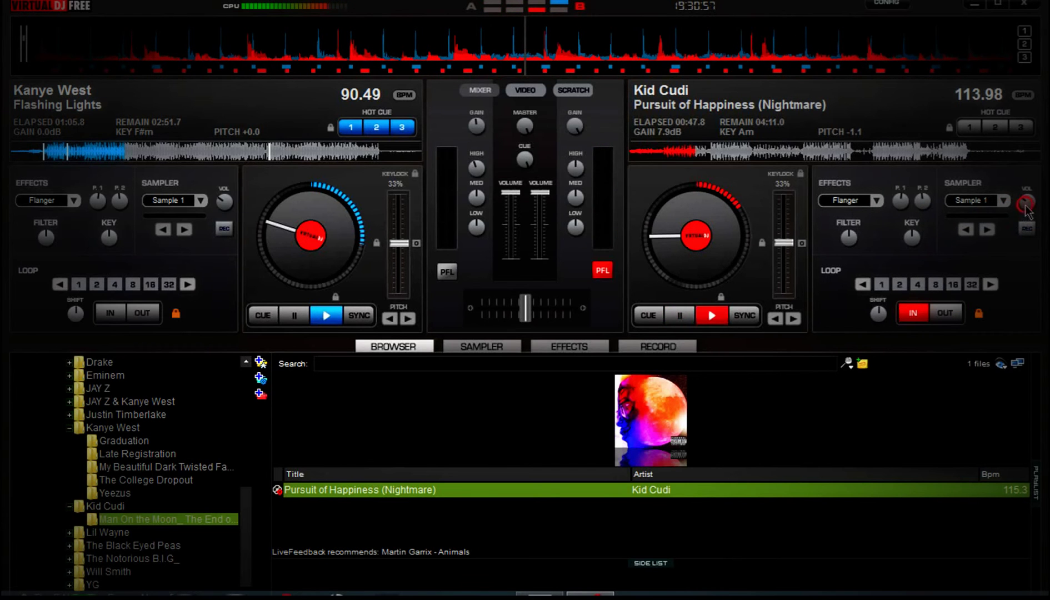
pyautogui.click(959, 200)
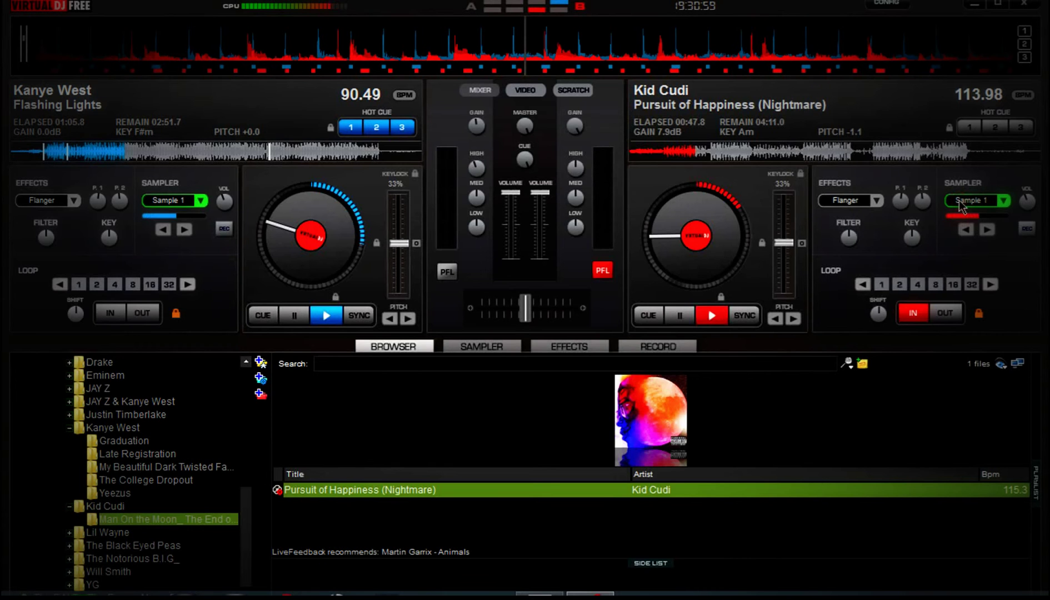
# Play Flashing Lights on deck 1 over the sample and try a brief 2-beat loop on it
pyautogui.click(329, 311)
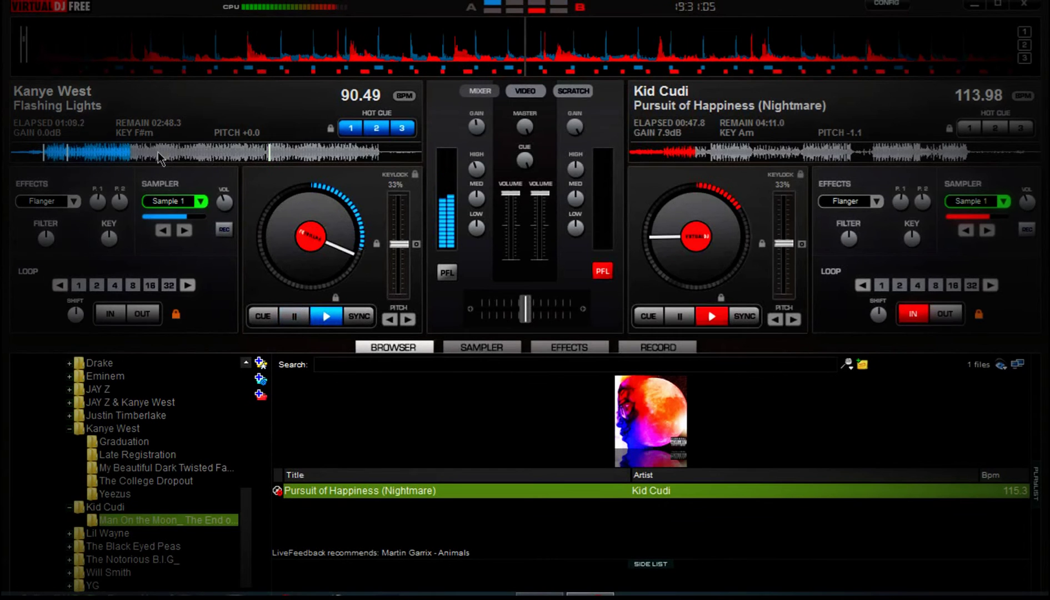
pyautogui.click(98, 285)
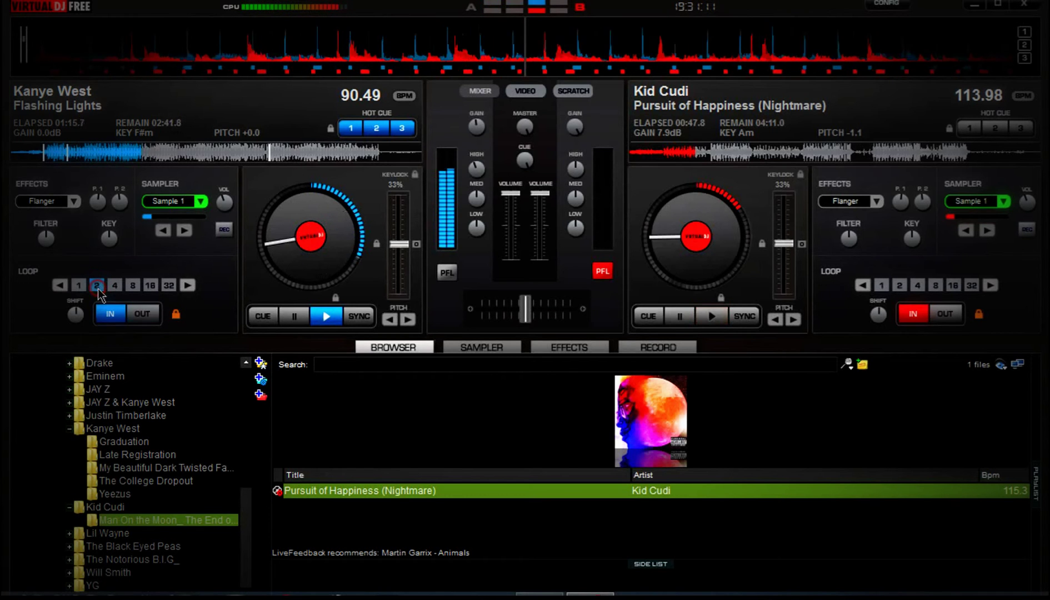
pyautogui.click(98, 286)
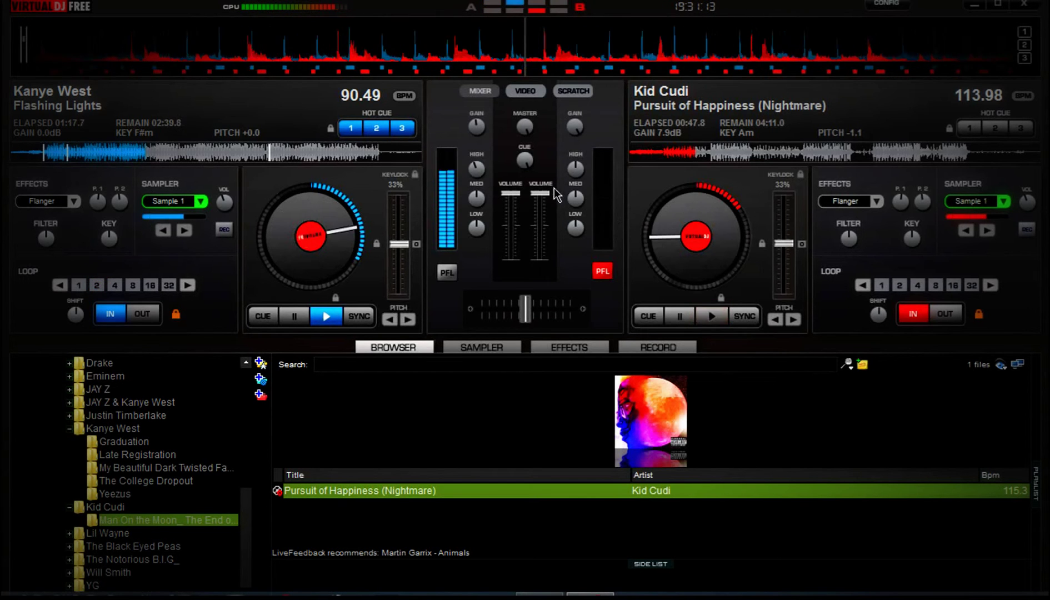
# Scratch Pursuit of Happiness using deck 2's scratch waveform and reselect Sample 1 in that deck's sampler
pyautogui.click(573, 95)
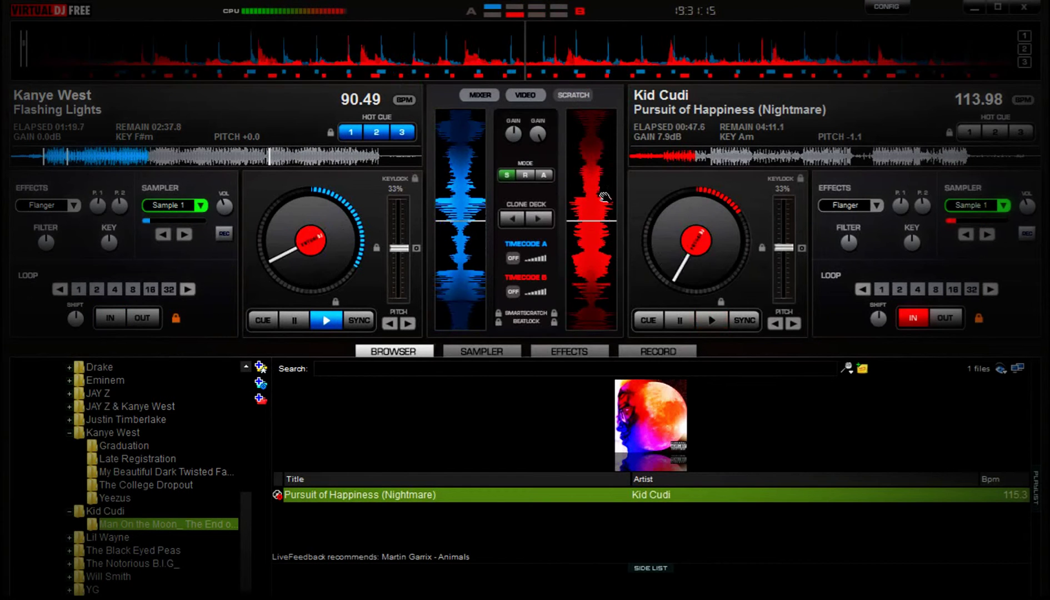
pyautogui.moveTo(603, 244)
pyautogui.mouseDown()
pyautogui.moveTo(604, 222)
pyautogui.moveTo(604, 239)
pyautogui.mouseUp()
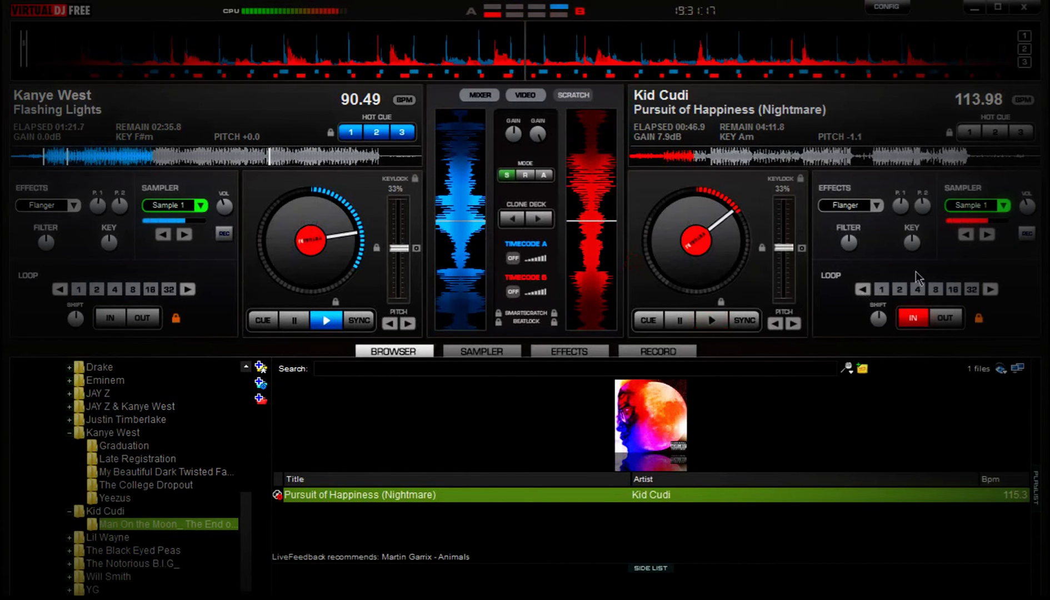
pyautogui.click(1004, 205)
pyautogui.click(988, 214)
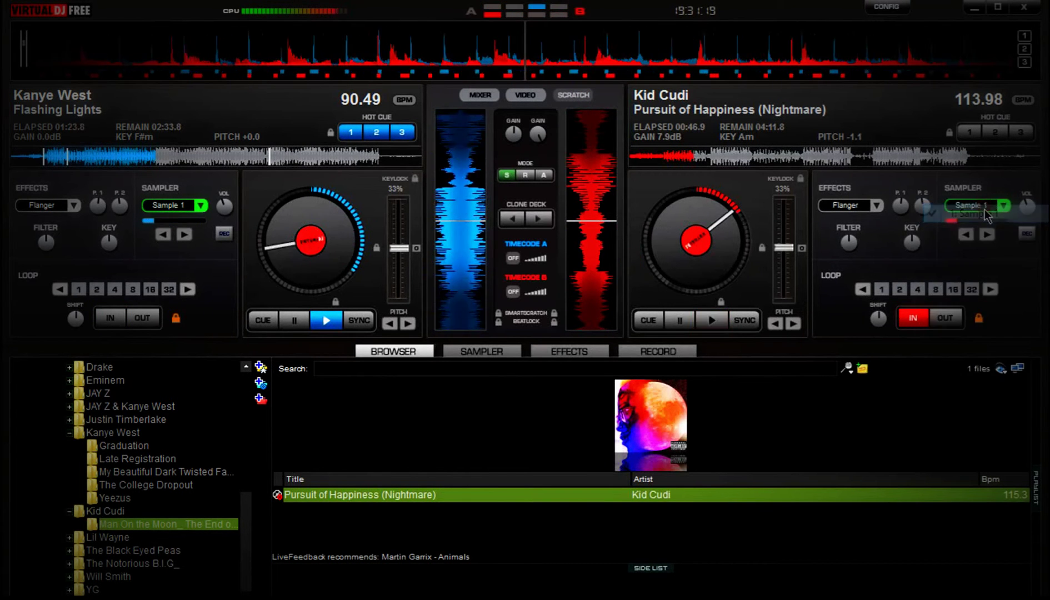
# Start Pursuit of Happiness on deck 2 and seek it forward to about the one-minute mark
pyautogui.click(679, 320)
pyautogui.click(679, 321)
pyautogui.click(712, 320)
pyautogui.click(711, 151)
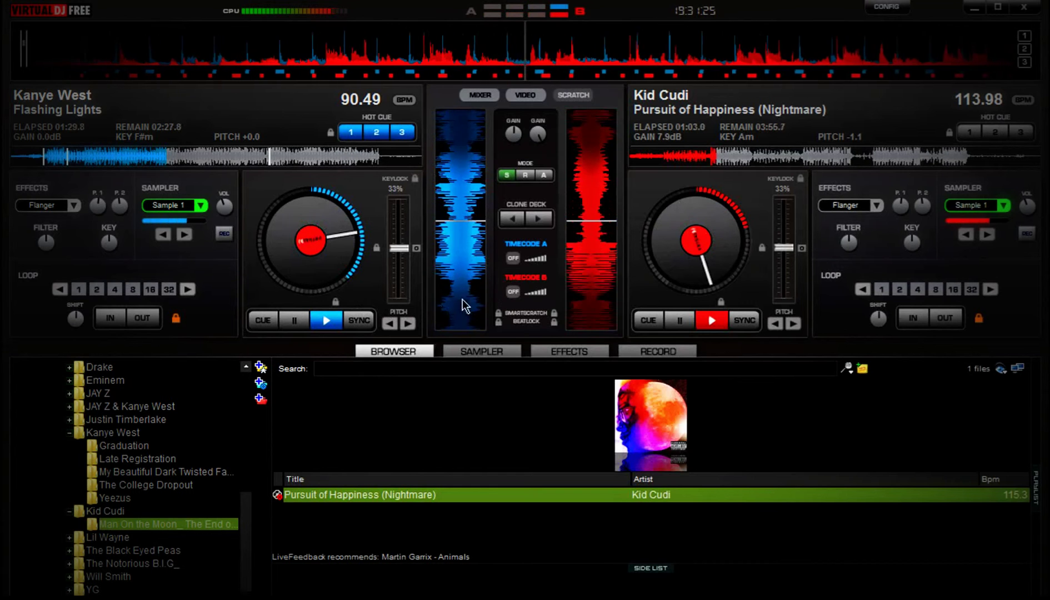
# Shift the mixer's crossfader slightly toward deck 2 and loop 4 beats of Flashing Lights on deck 1
pyautogui.click(480, 95)
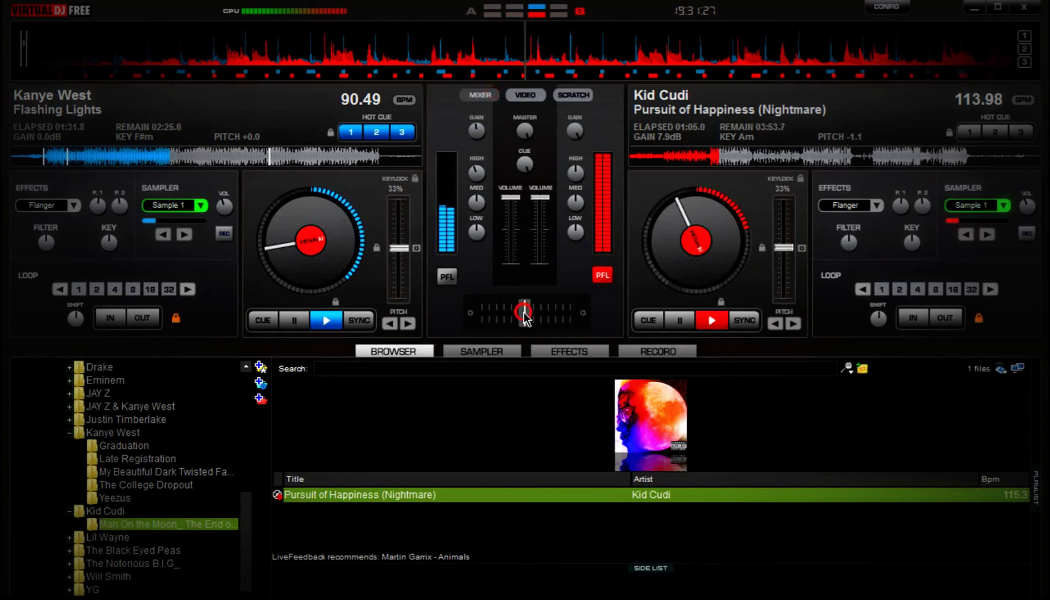
pyautogui.moveTo(504, 323); pyautogui.dragTo(542, 322)
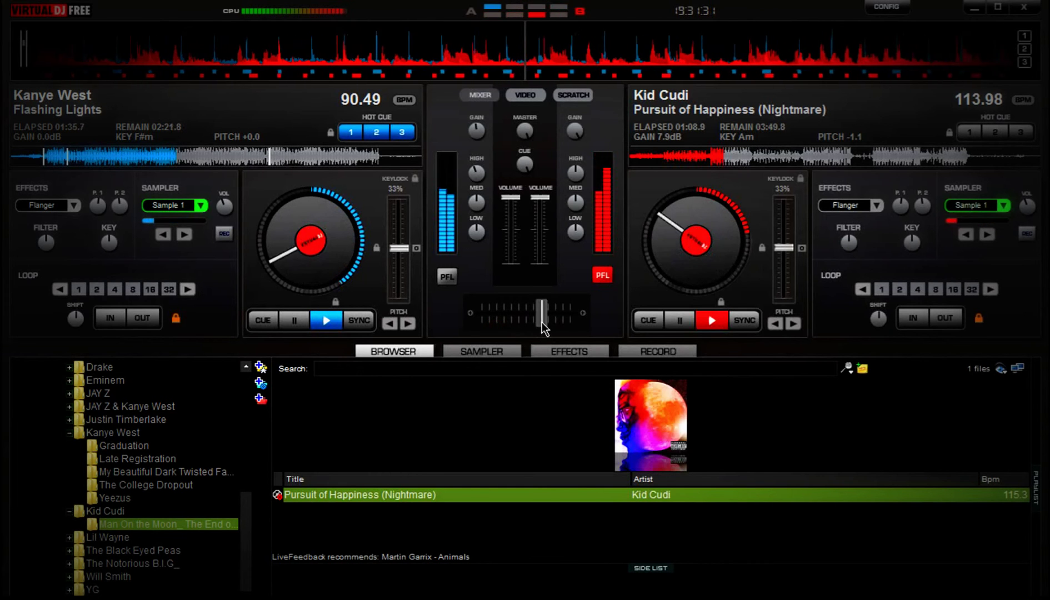
pyautogui.click(117, 289)
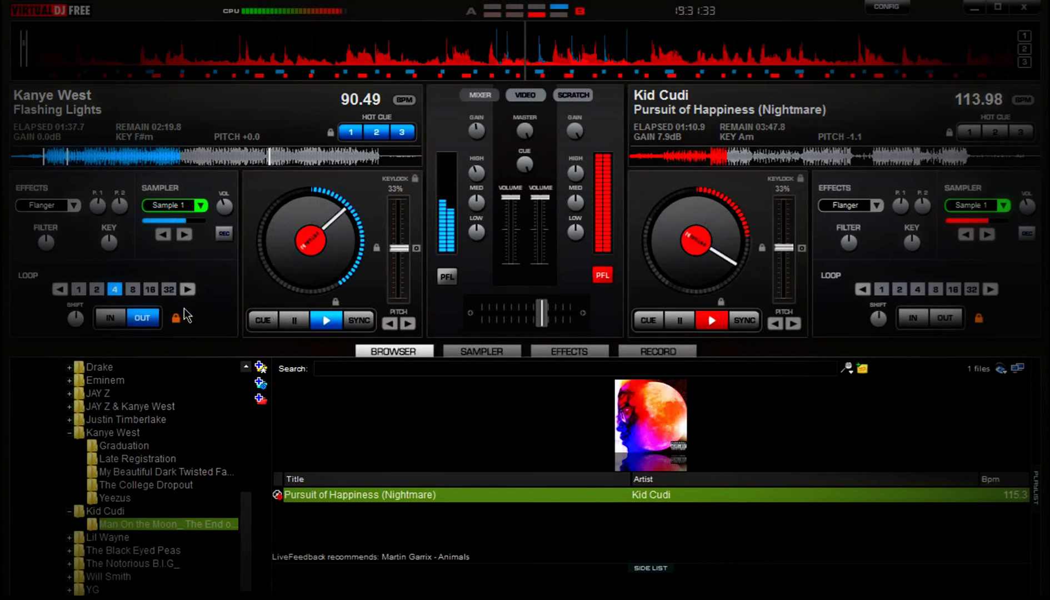
# Pause deck 2 with the samples stopped, and switch deck 1 to a 2-beat loop and back to 4 beats
pyautogui.press('space')
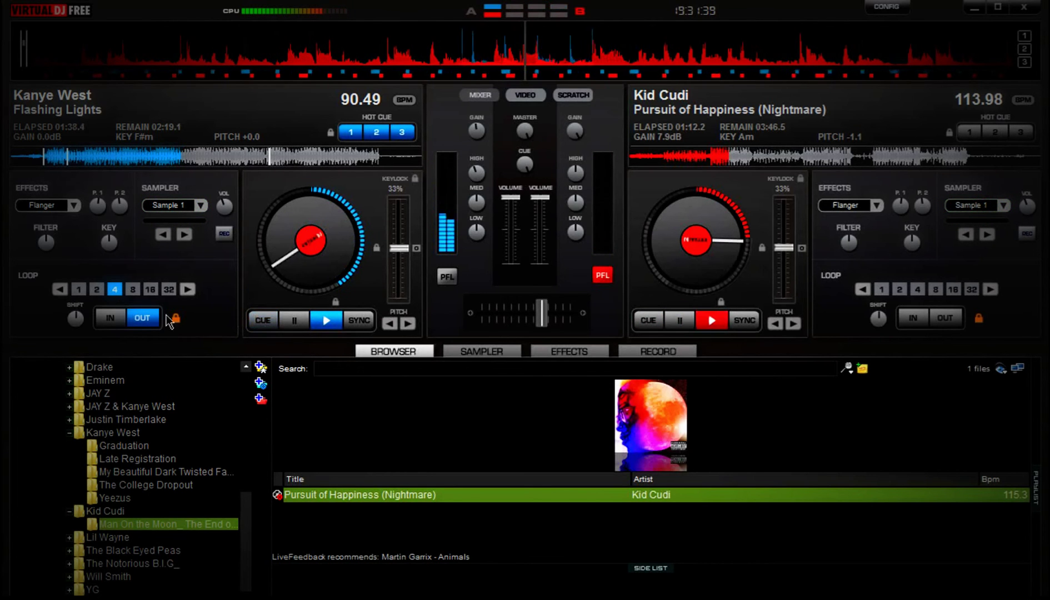
pyautogui.click(96, 290)
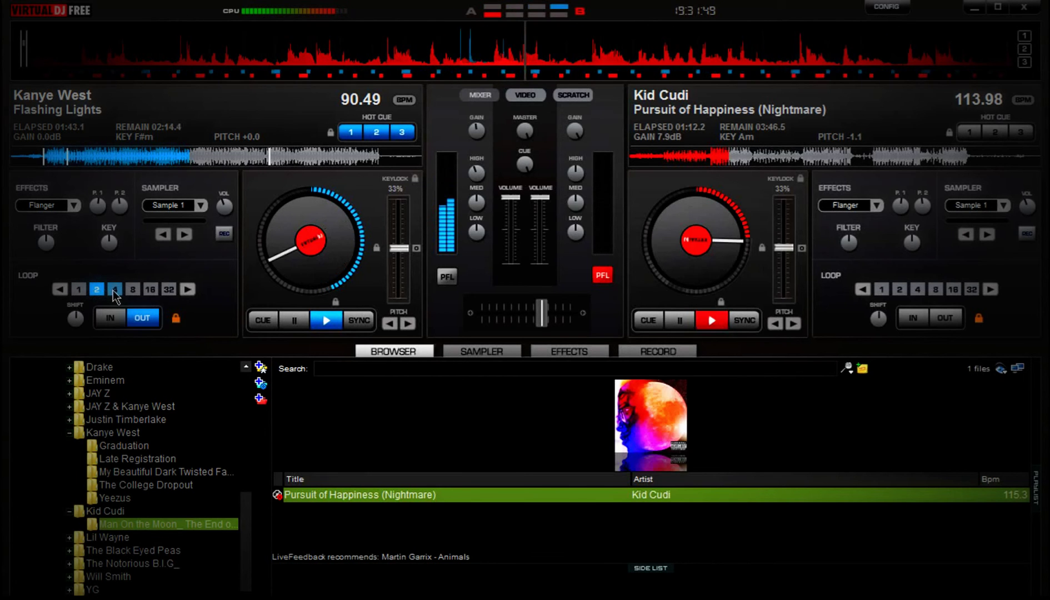
pyautogui.click(115, 289)
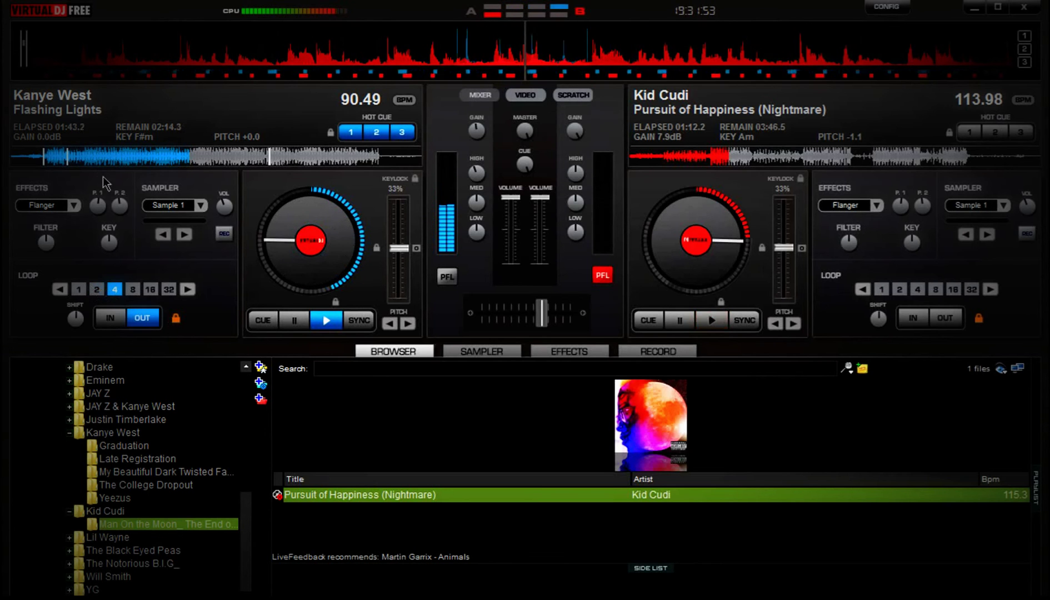
# Seek Flashing Lights back to about 1:25 on deck 1 and try 2- and 4-beat loops, ending with a 4-beat loop near 1:38
pyautogui.click(133, 156)
pyautogui.click(153, 157)
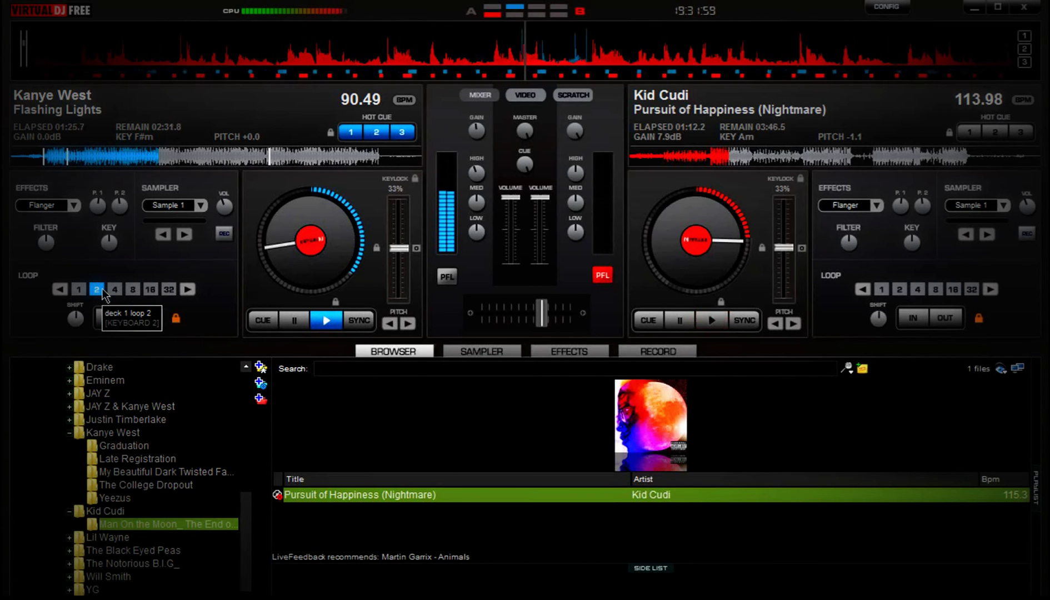
pyautogui.click(110, 287)
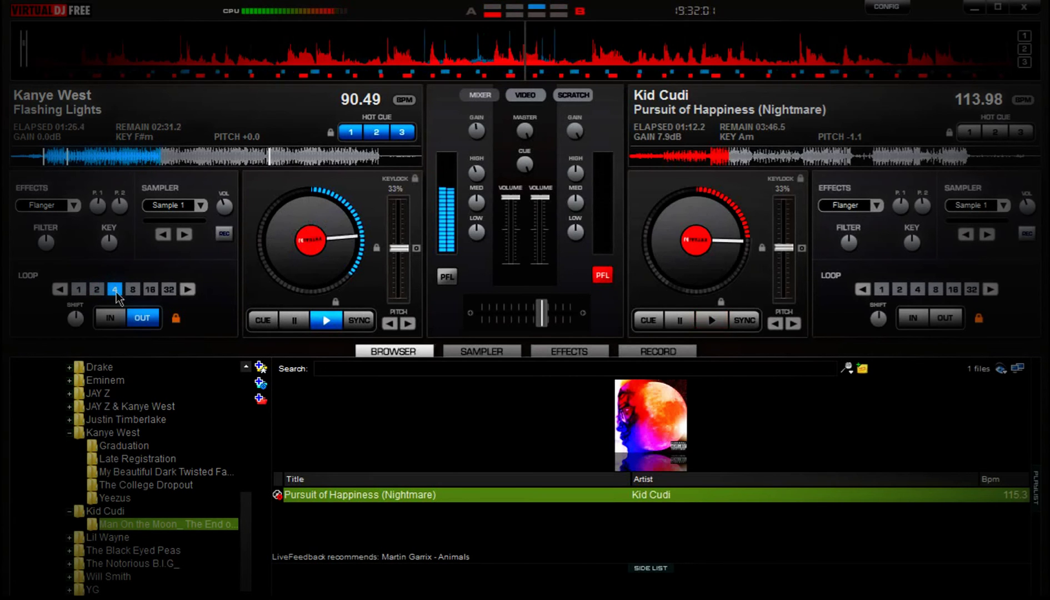
pyautogui.click(115, 289)
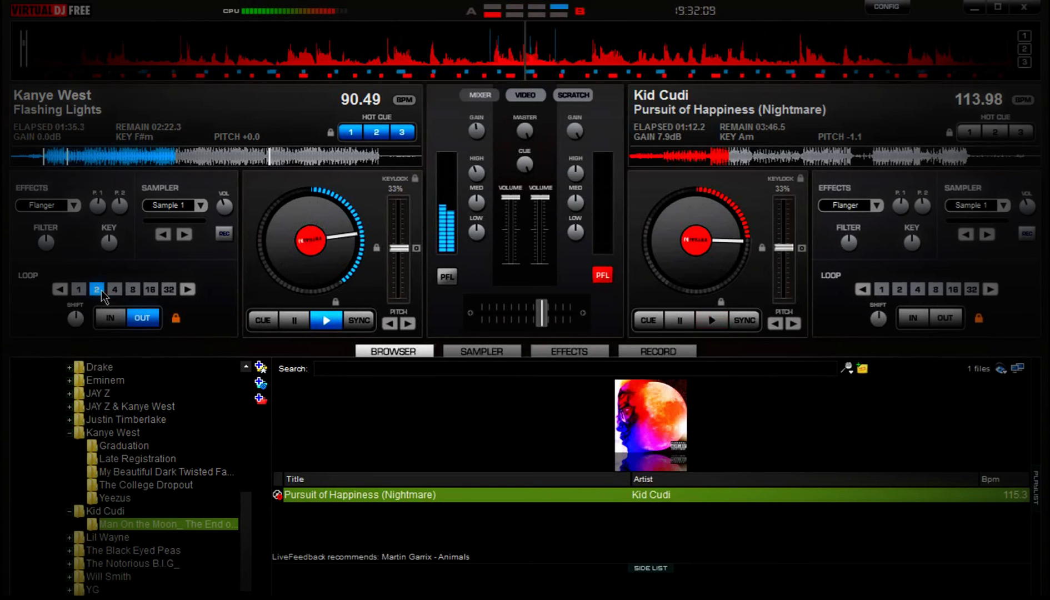
pyautogui.click(97, 289)
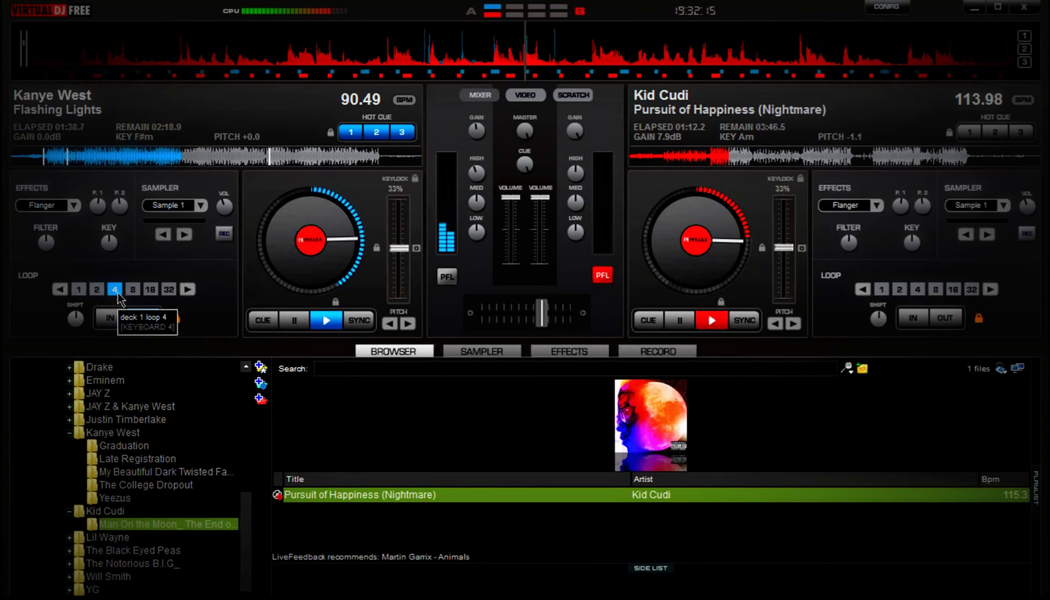
# Resume deck 2 over deck 1's loop, center the crossfader, lower deck 2's volume, and move the crossfader well toward deck 2
pyautogui.click(713, 320)
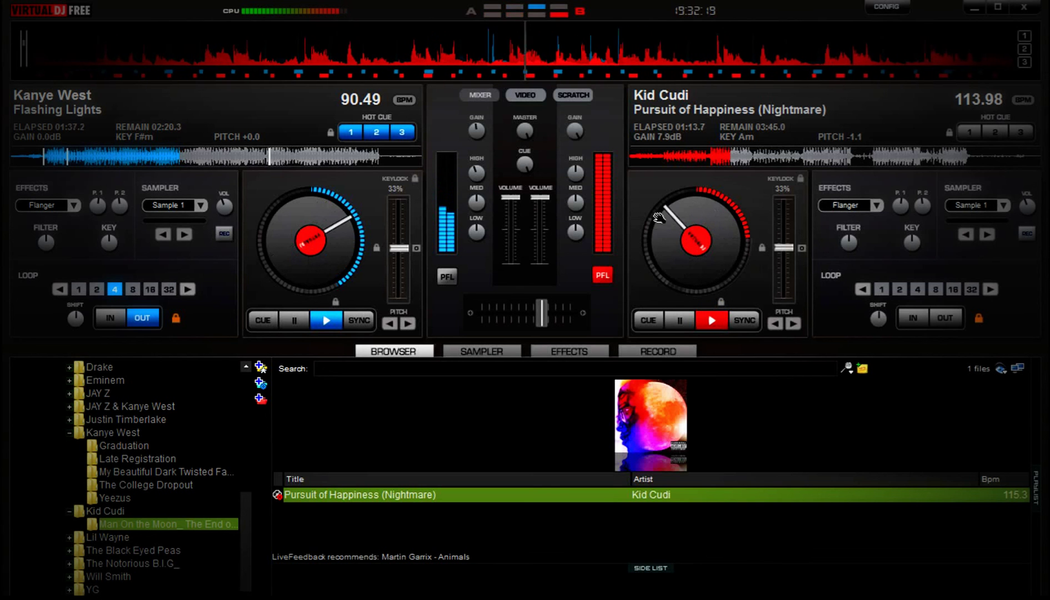
pyautogui.moveTo(545, 313); pyautogui.dragTo(525, 313)
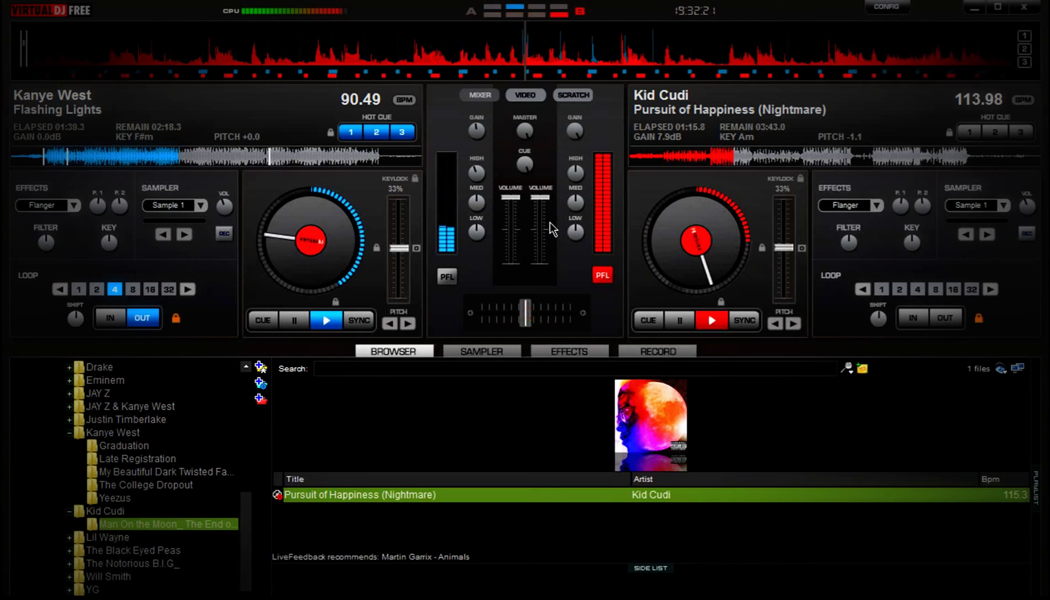
pyautogui.moveTo(542, 198); pyautogui.dragTo(557, 222)
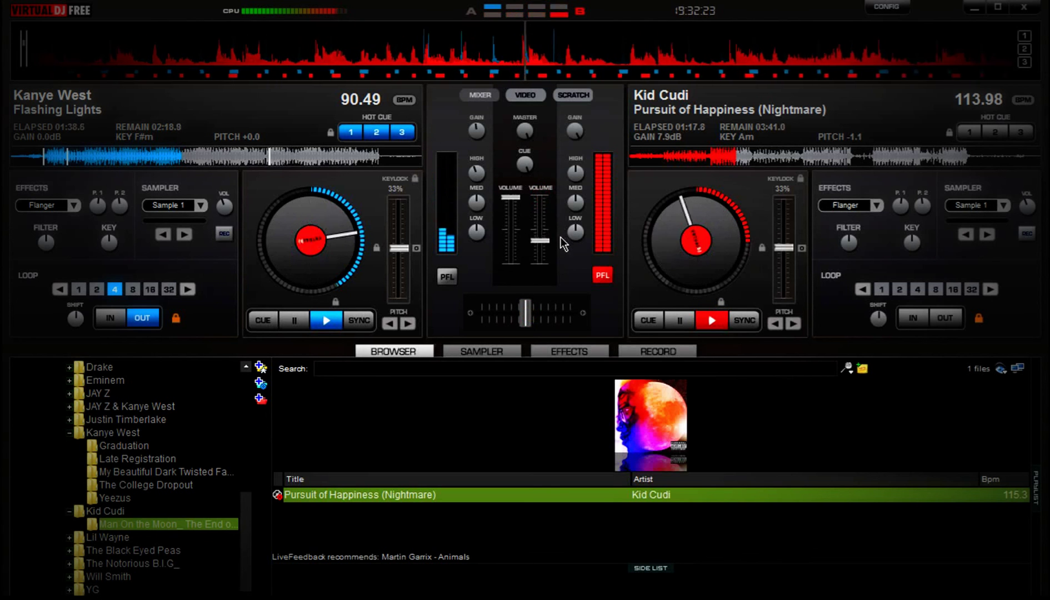
pyautogui.moveTo(527, 304); pyautogui.dragTo(559, 307)
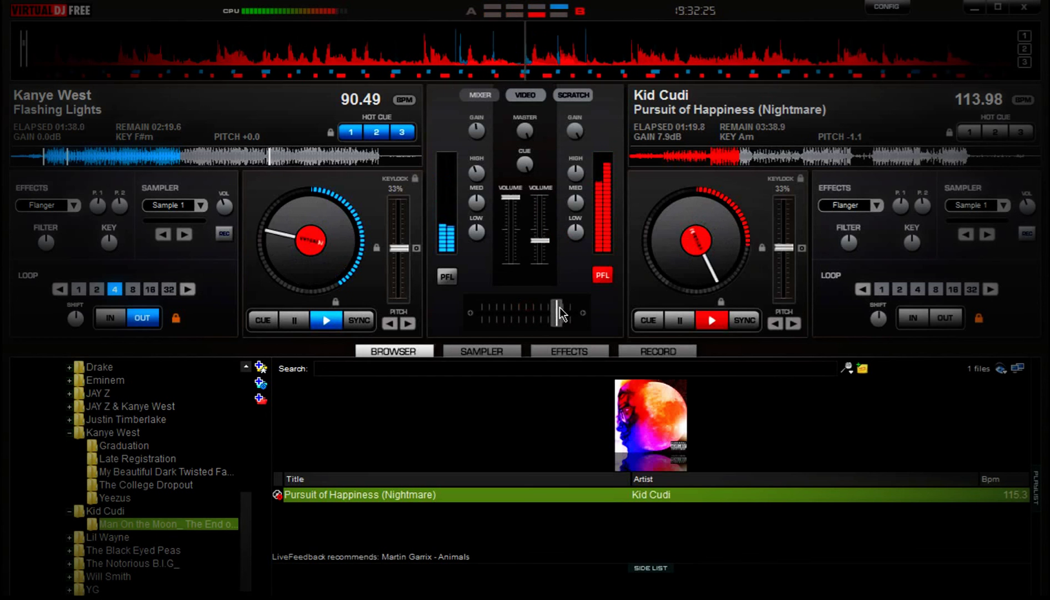